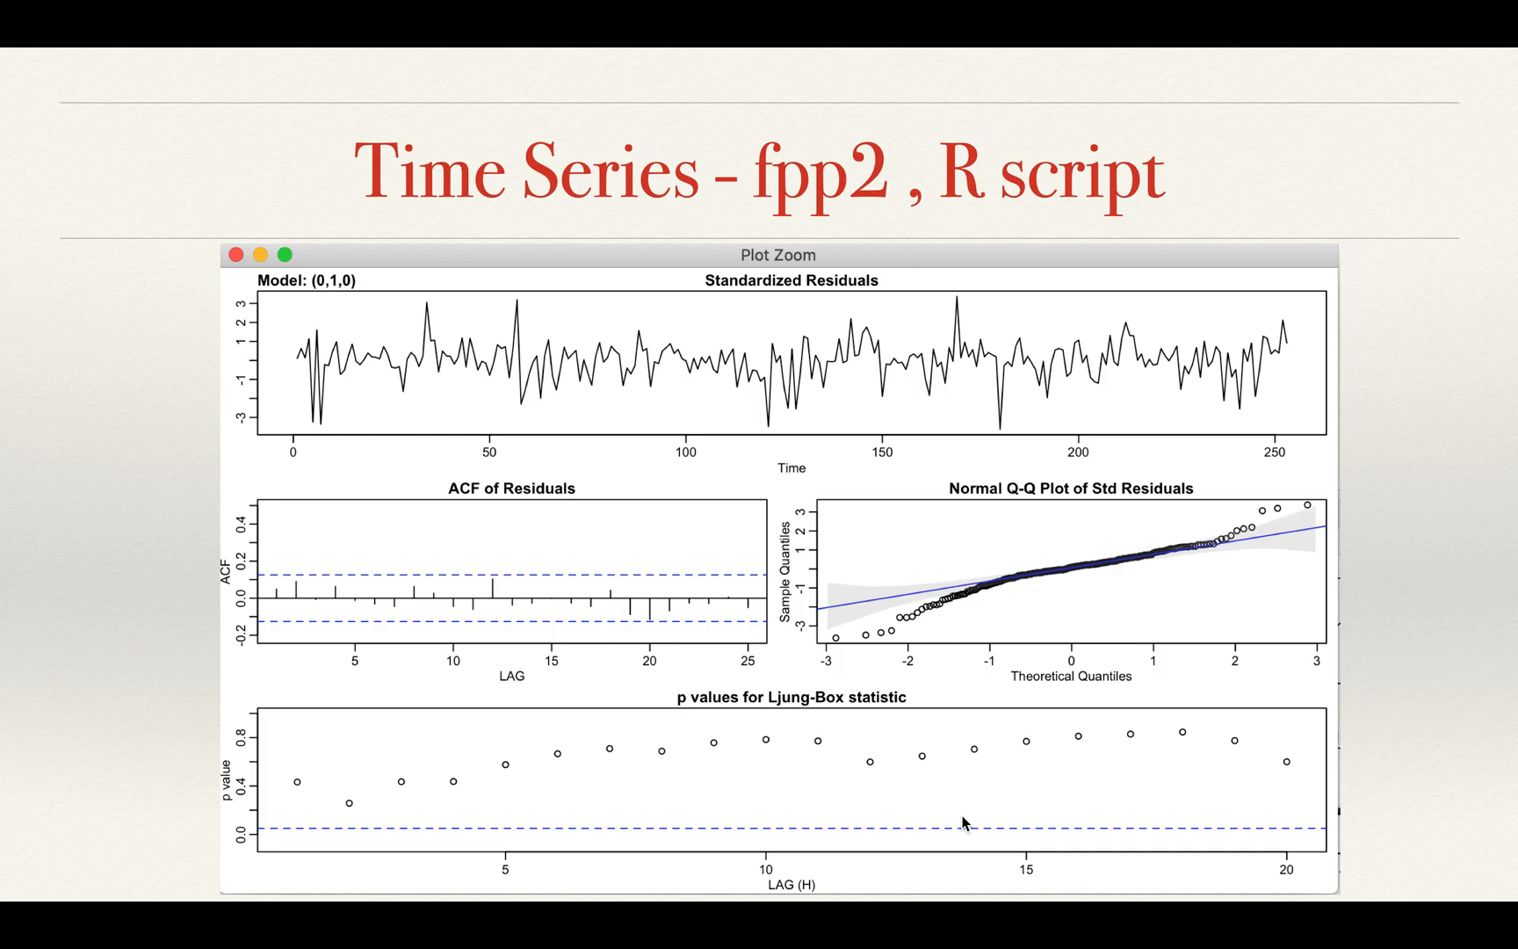
Exit the Keynote slideshow and switch over to RStudio
key("Escape")
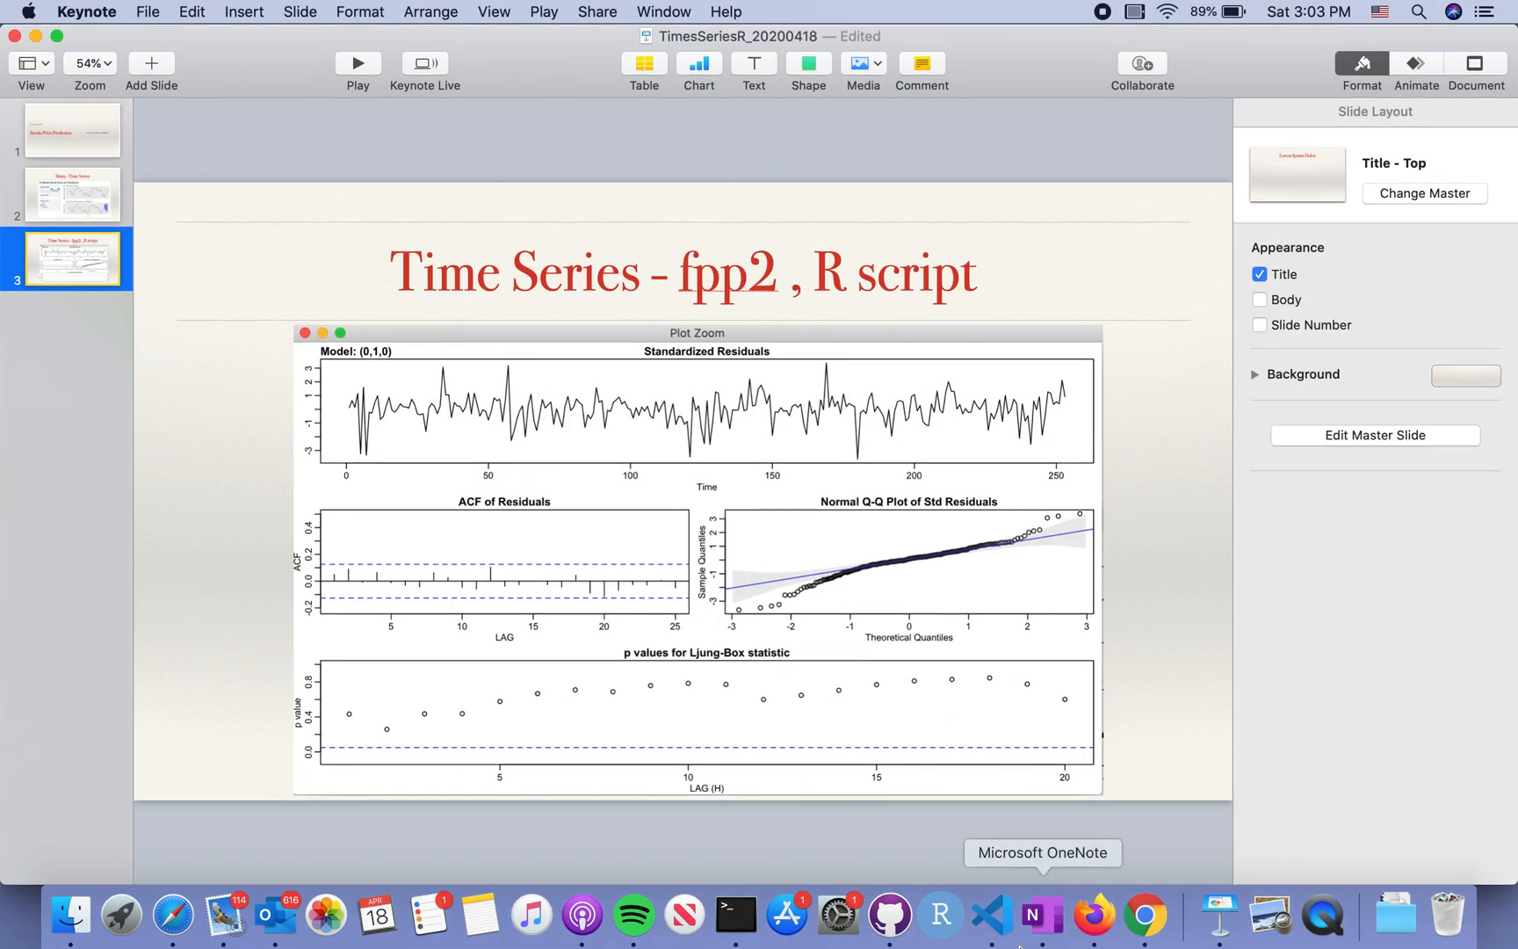
left_click(943, 917)
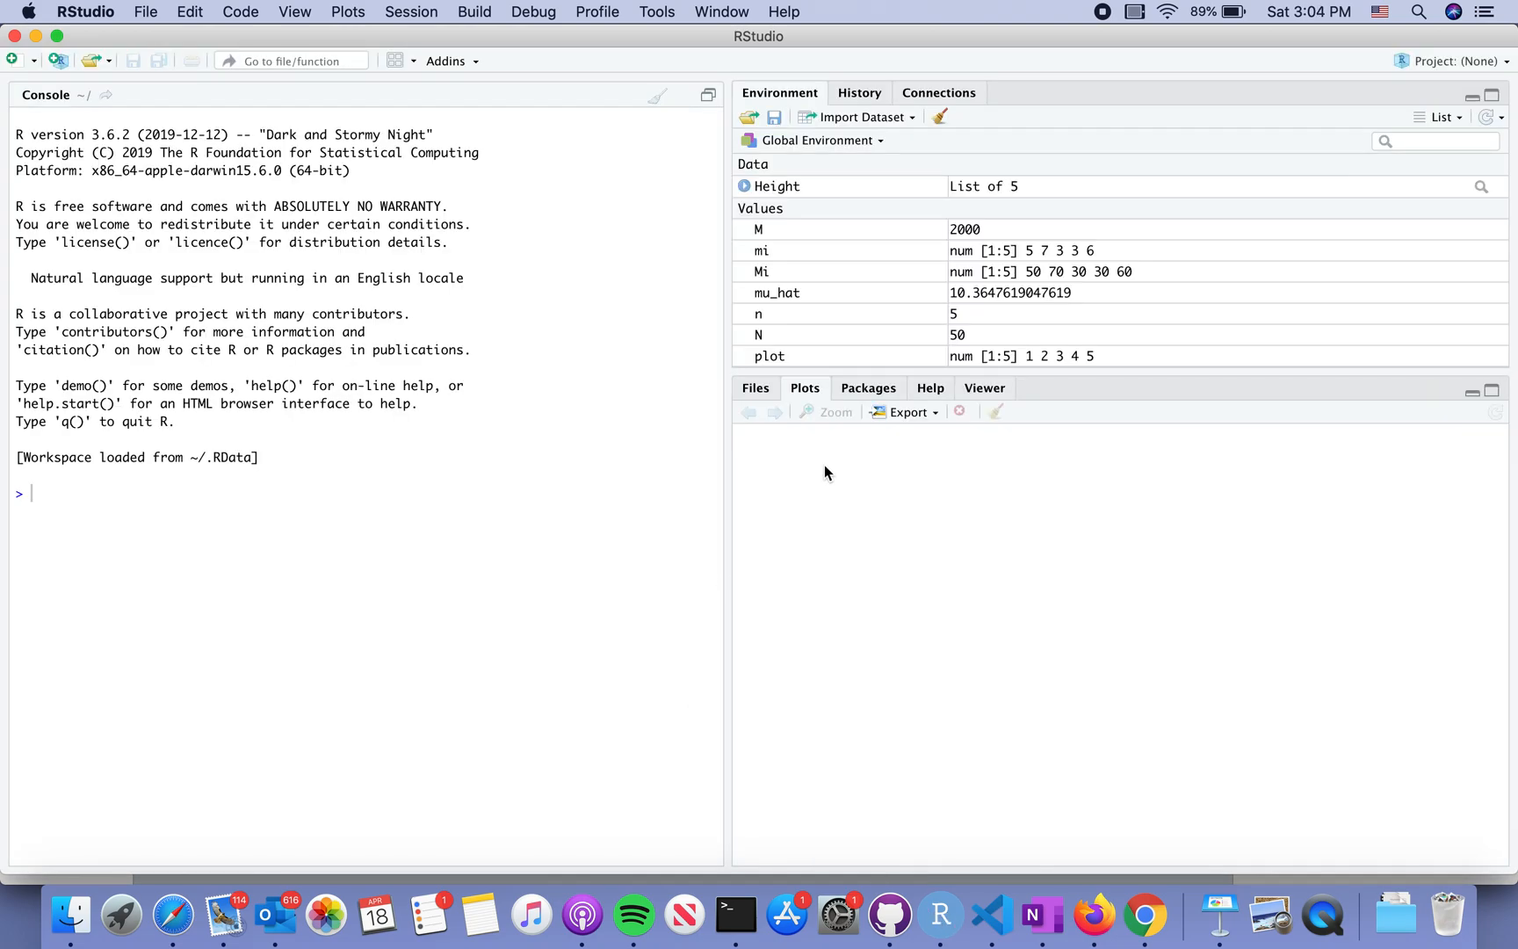
Browse Files to Desktop > Rstudio > hsbc and set it as the working directory
left_click(754, 389)
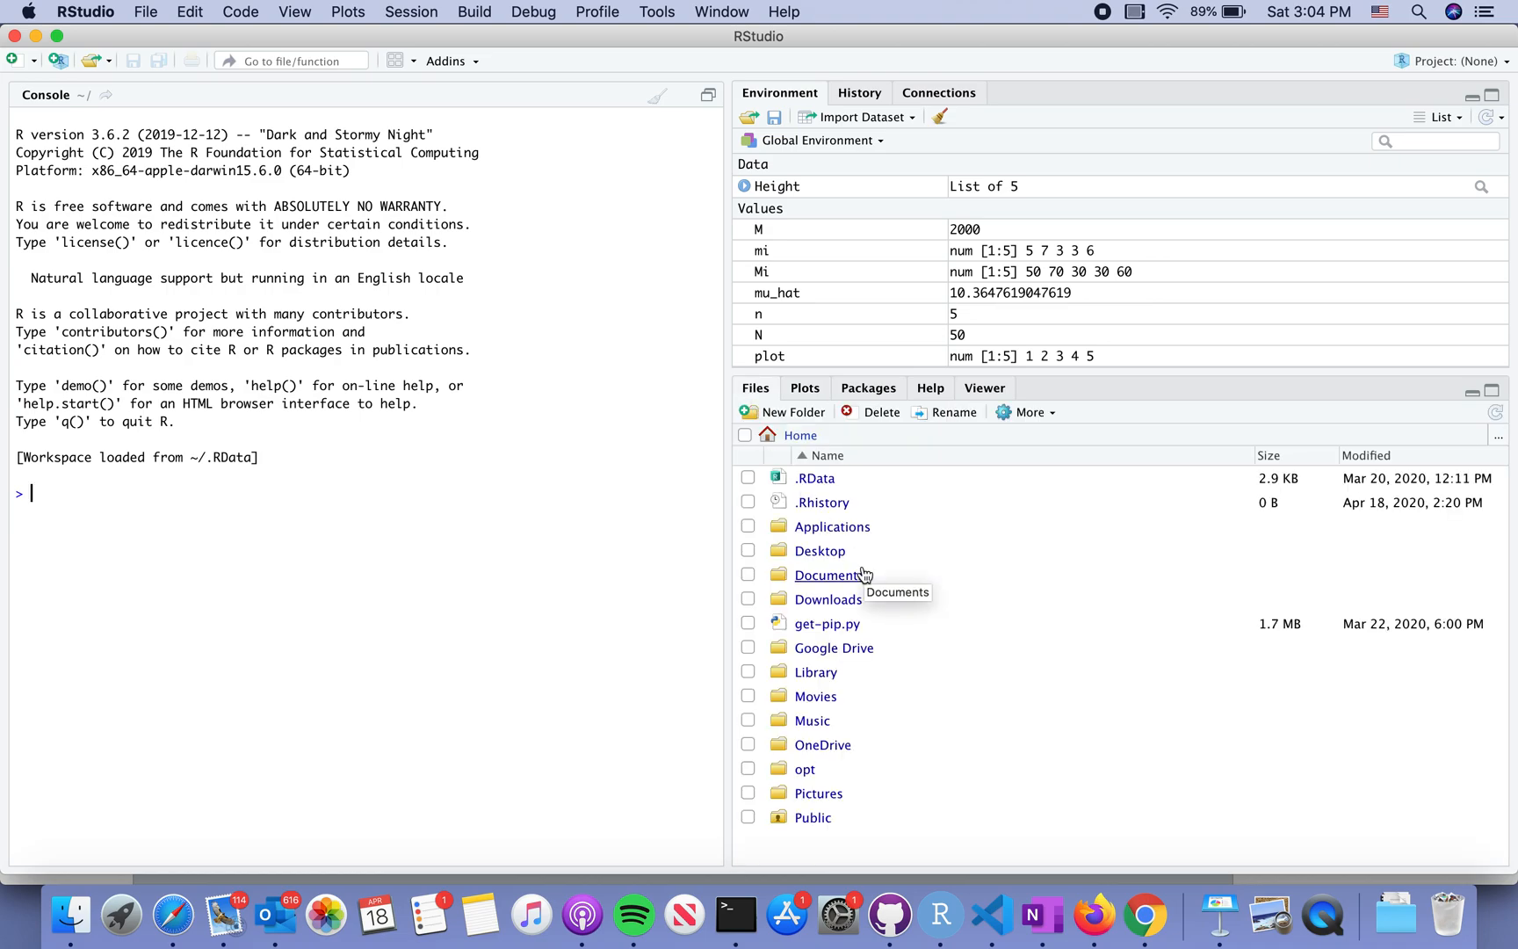
left_click(820, 551)
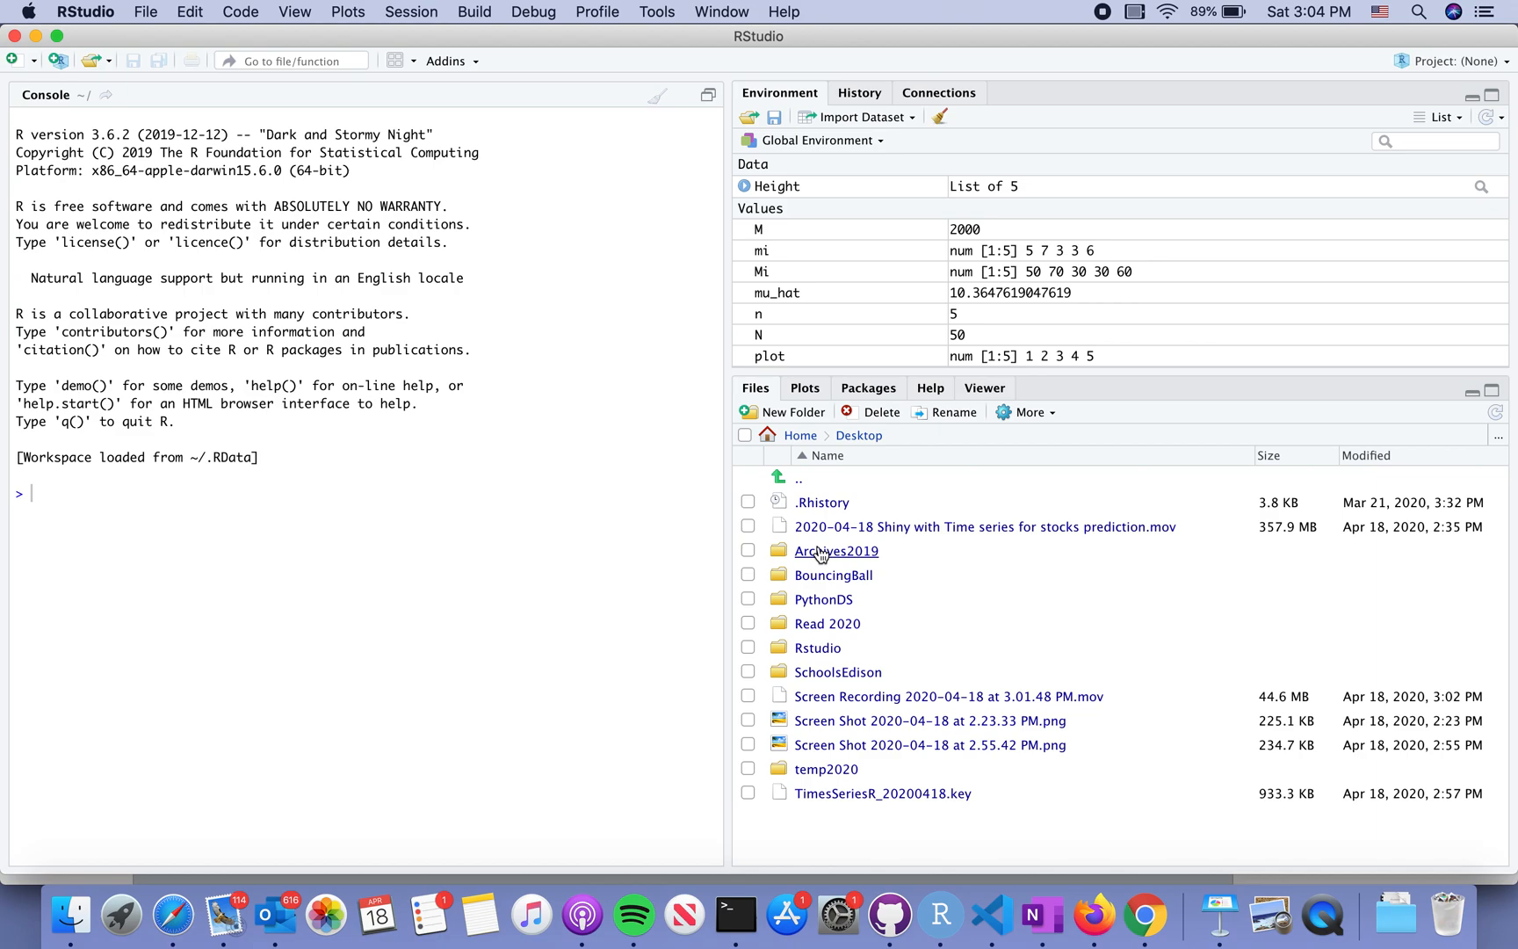
left_click(818, 648)
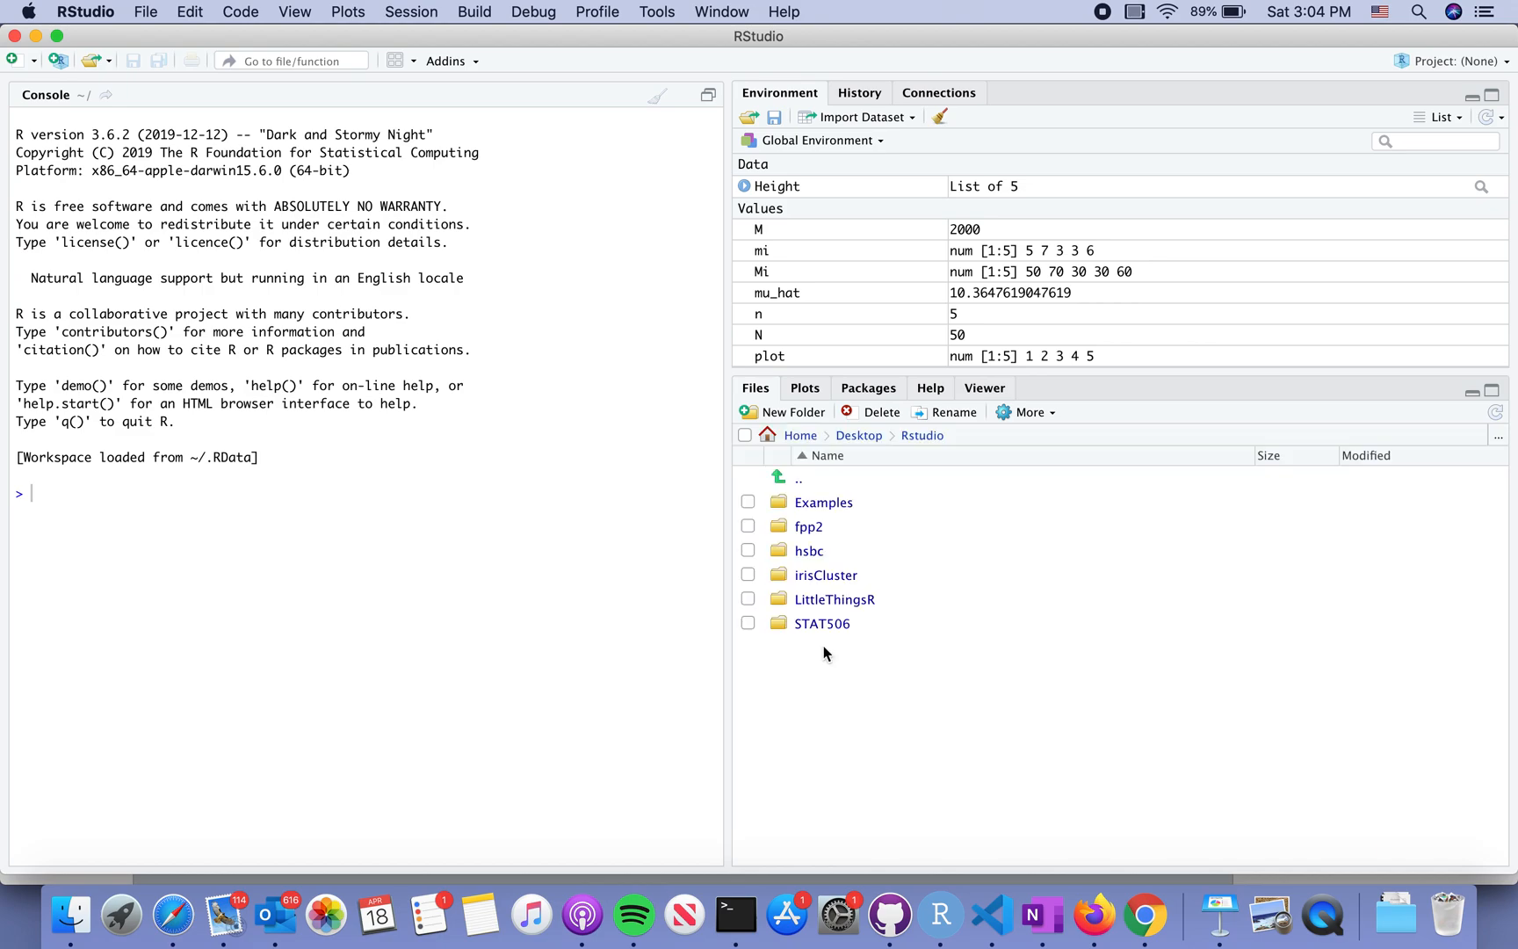
left_click(810, 552)
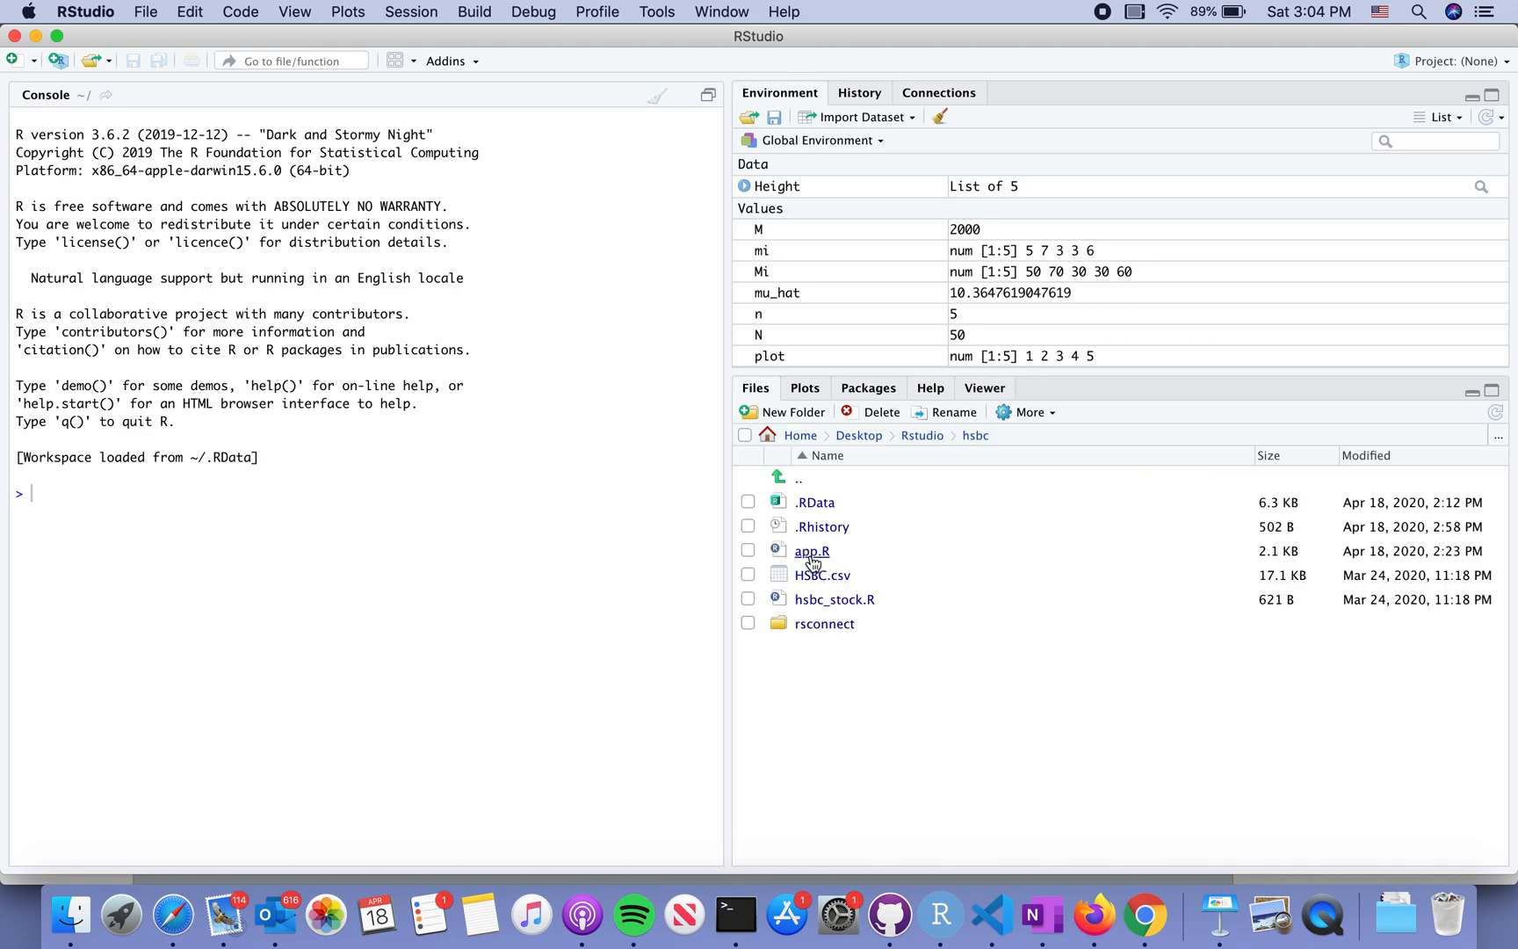
left_click(1052, 421)
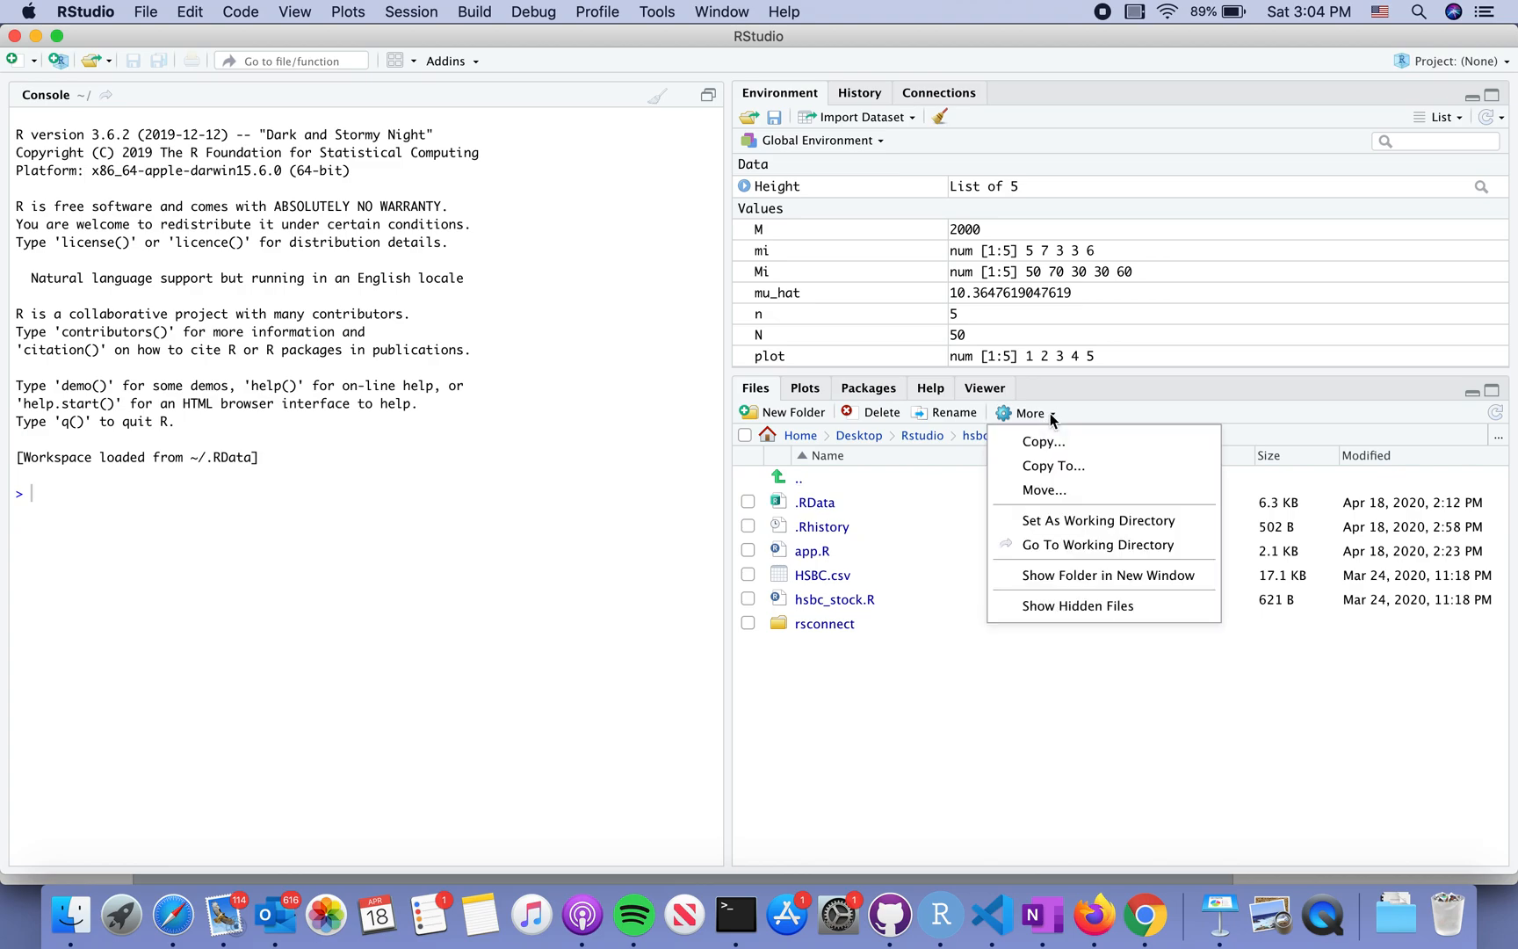
left_click(1099, 523)
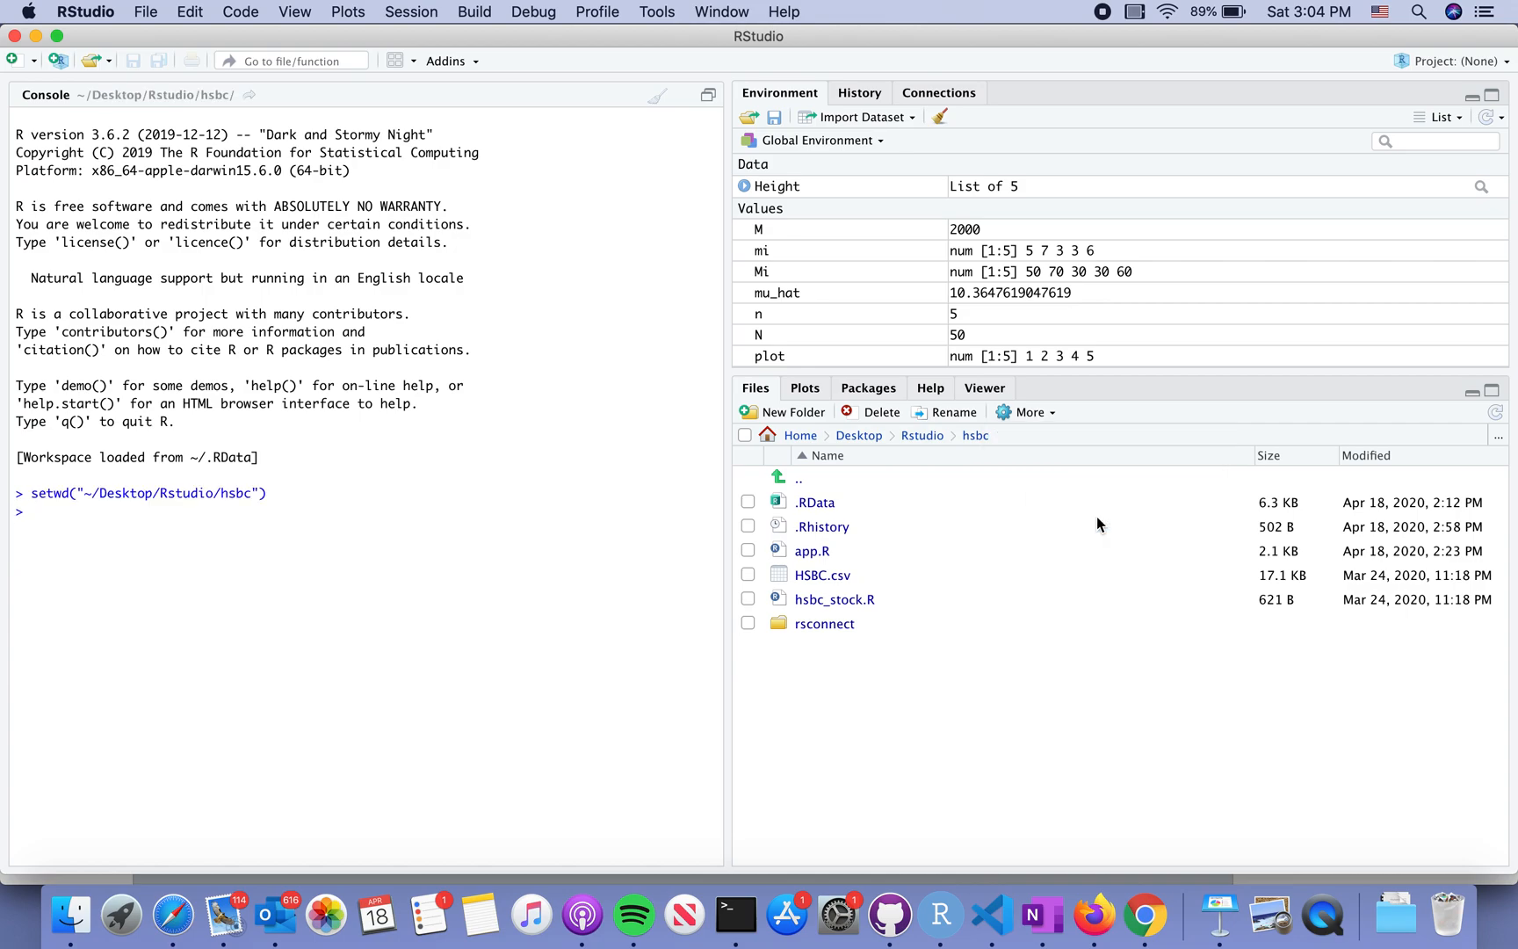
Open hsbc_stock.R in the editor and collapse the console beneath it
left_click(834, 599)
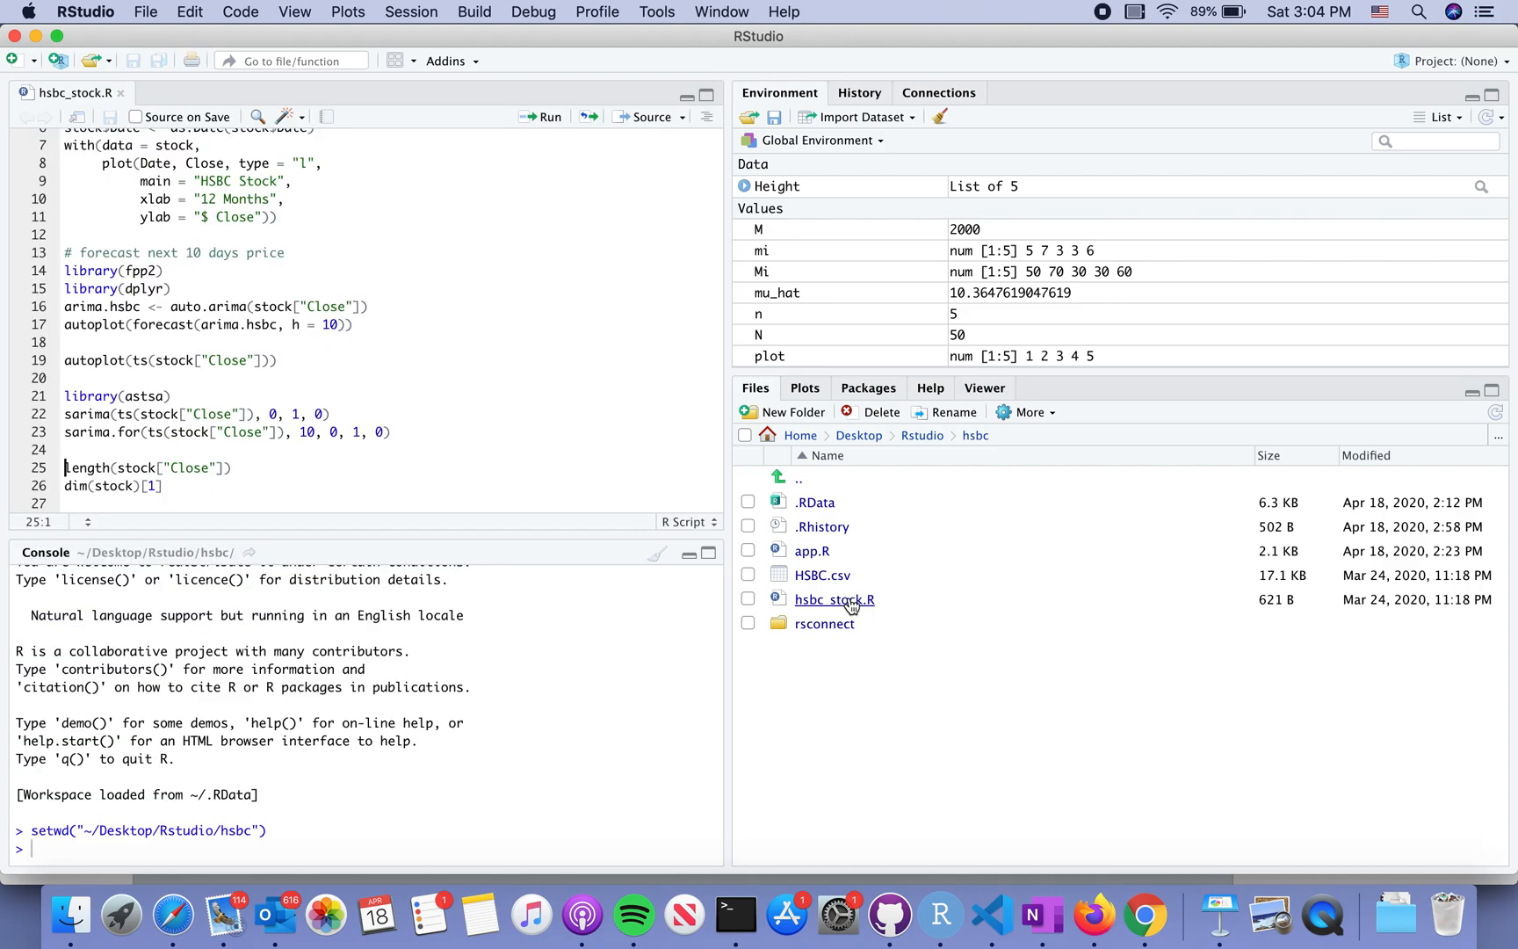
left_click(689, 554)
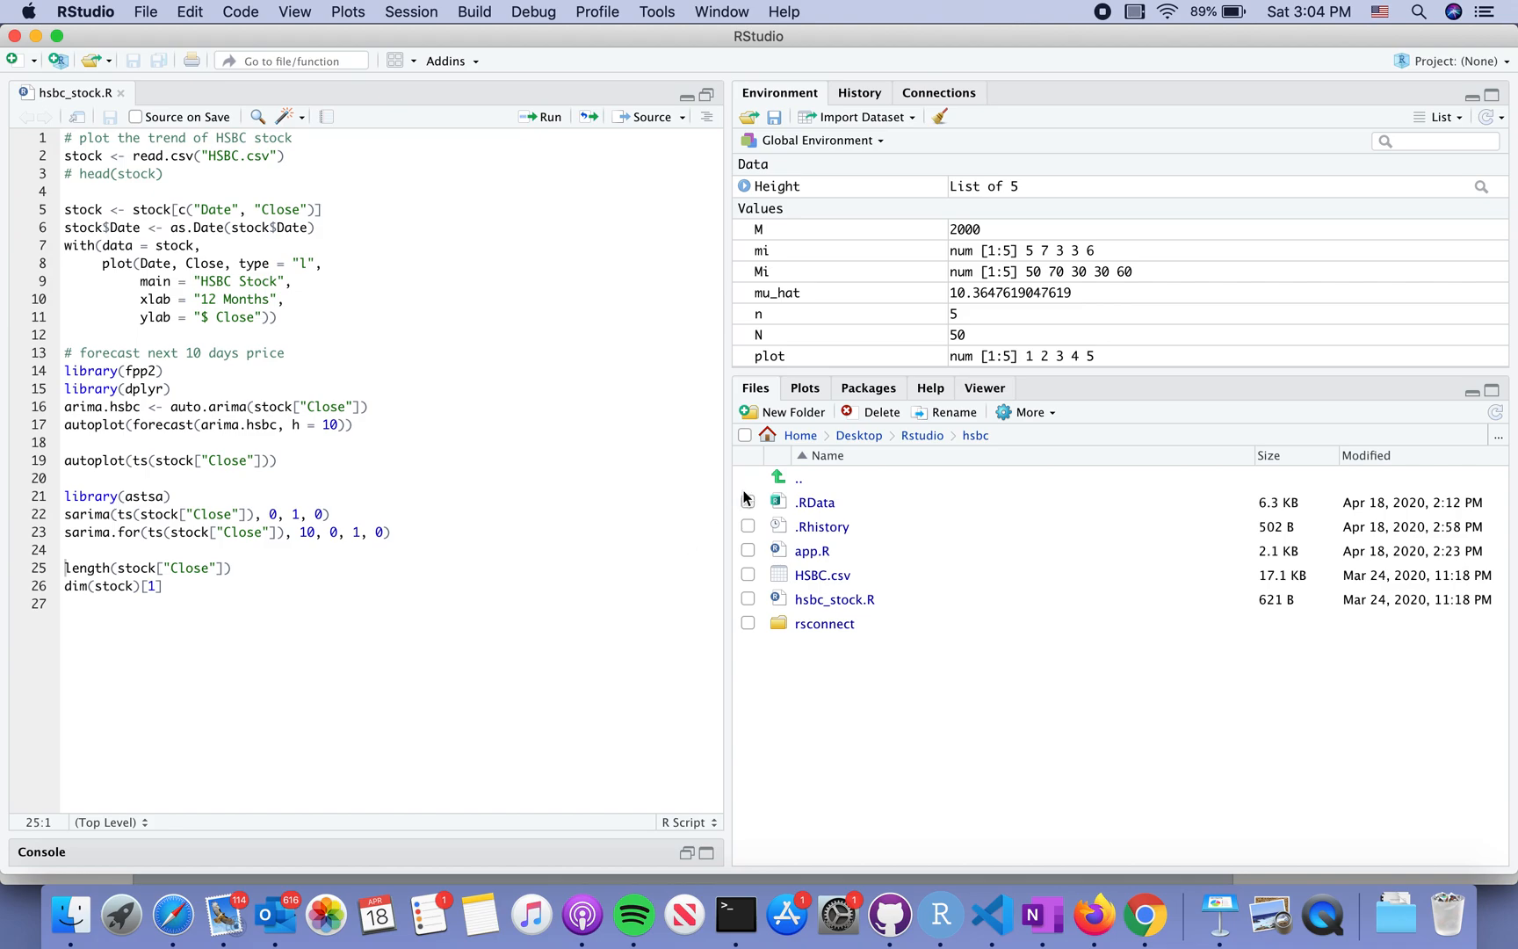
Zoom the RStudio interface in twice and adjust the editor/pane splitter width
mouse_move(729, 499)
left_mouse_down()
mouse_move(855, 513)
mouse_move(780, 504)
left_mouse_up()
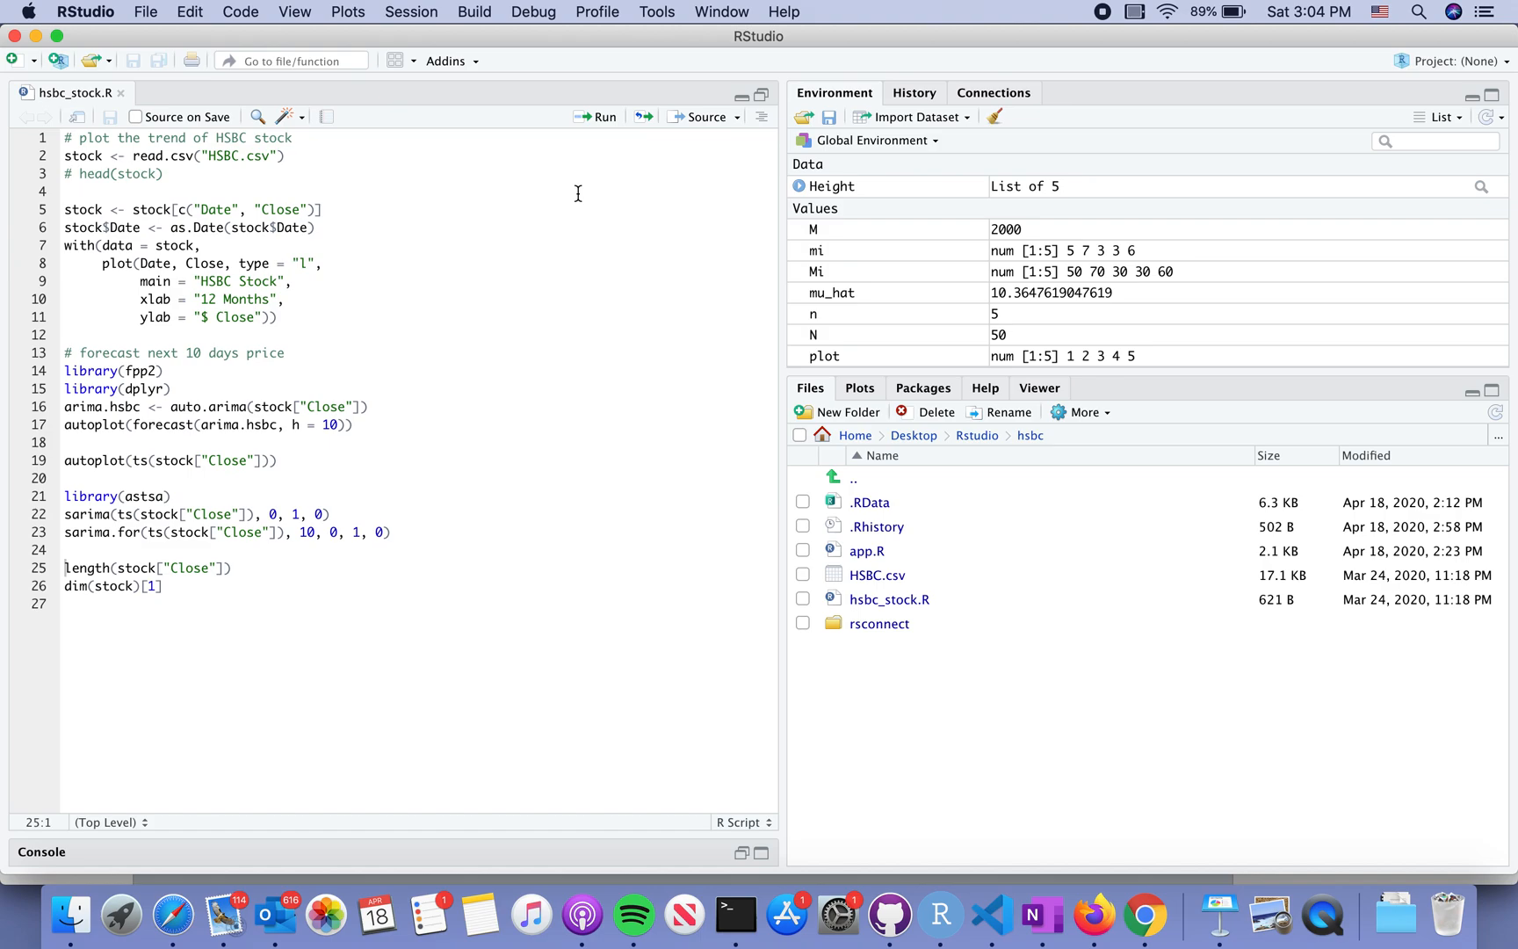
left_click(292, 15)
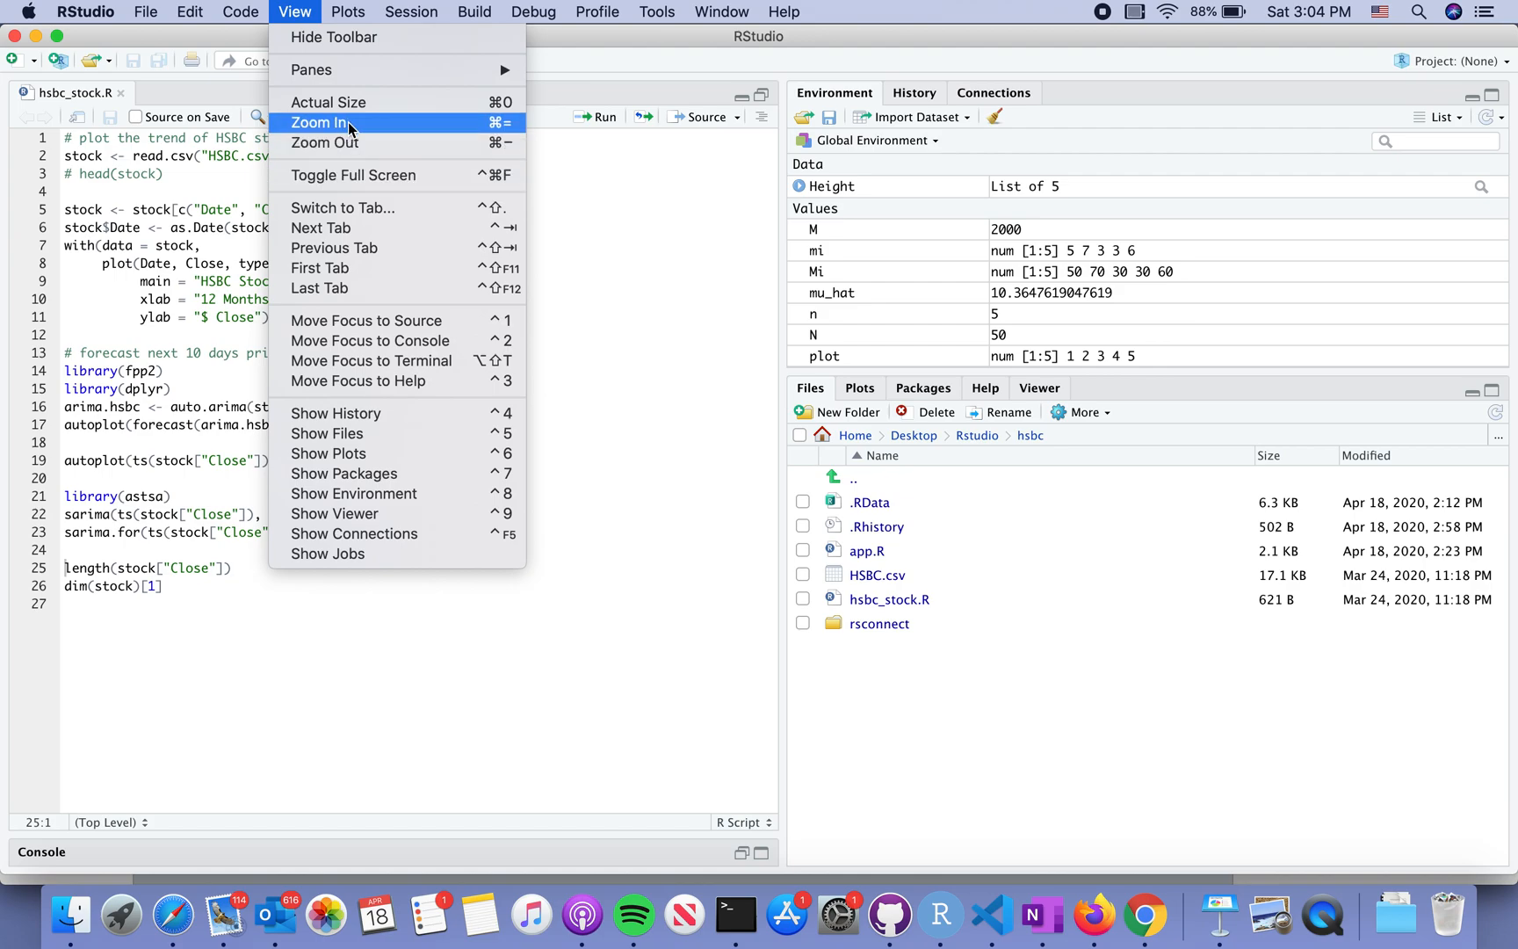
left_click(348, 124)
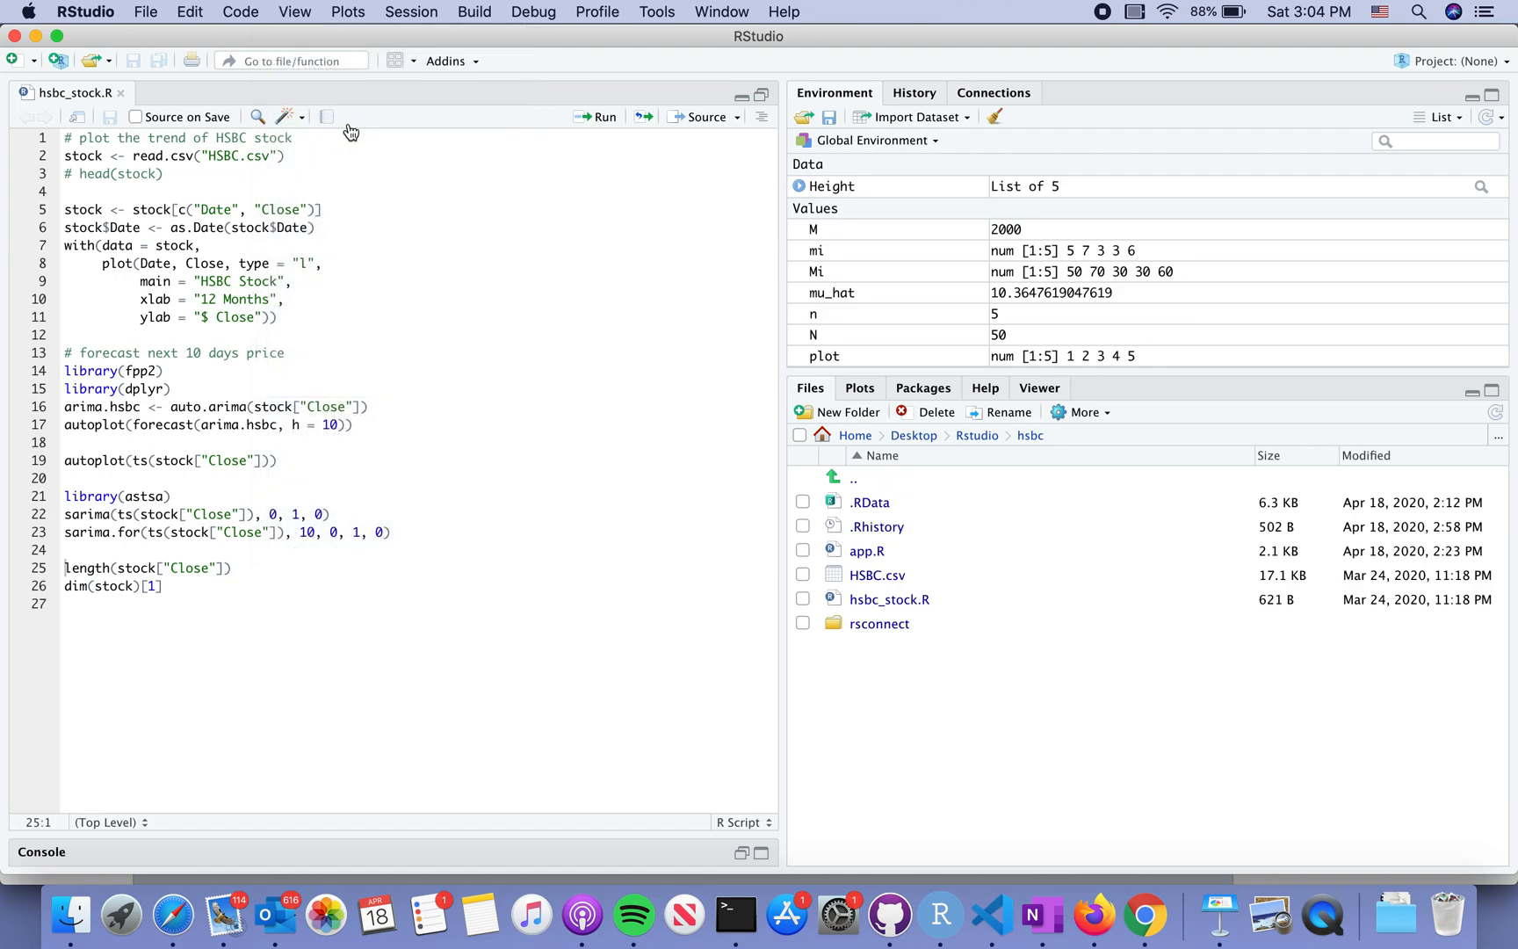
left_click(297, 12)
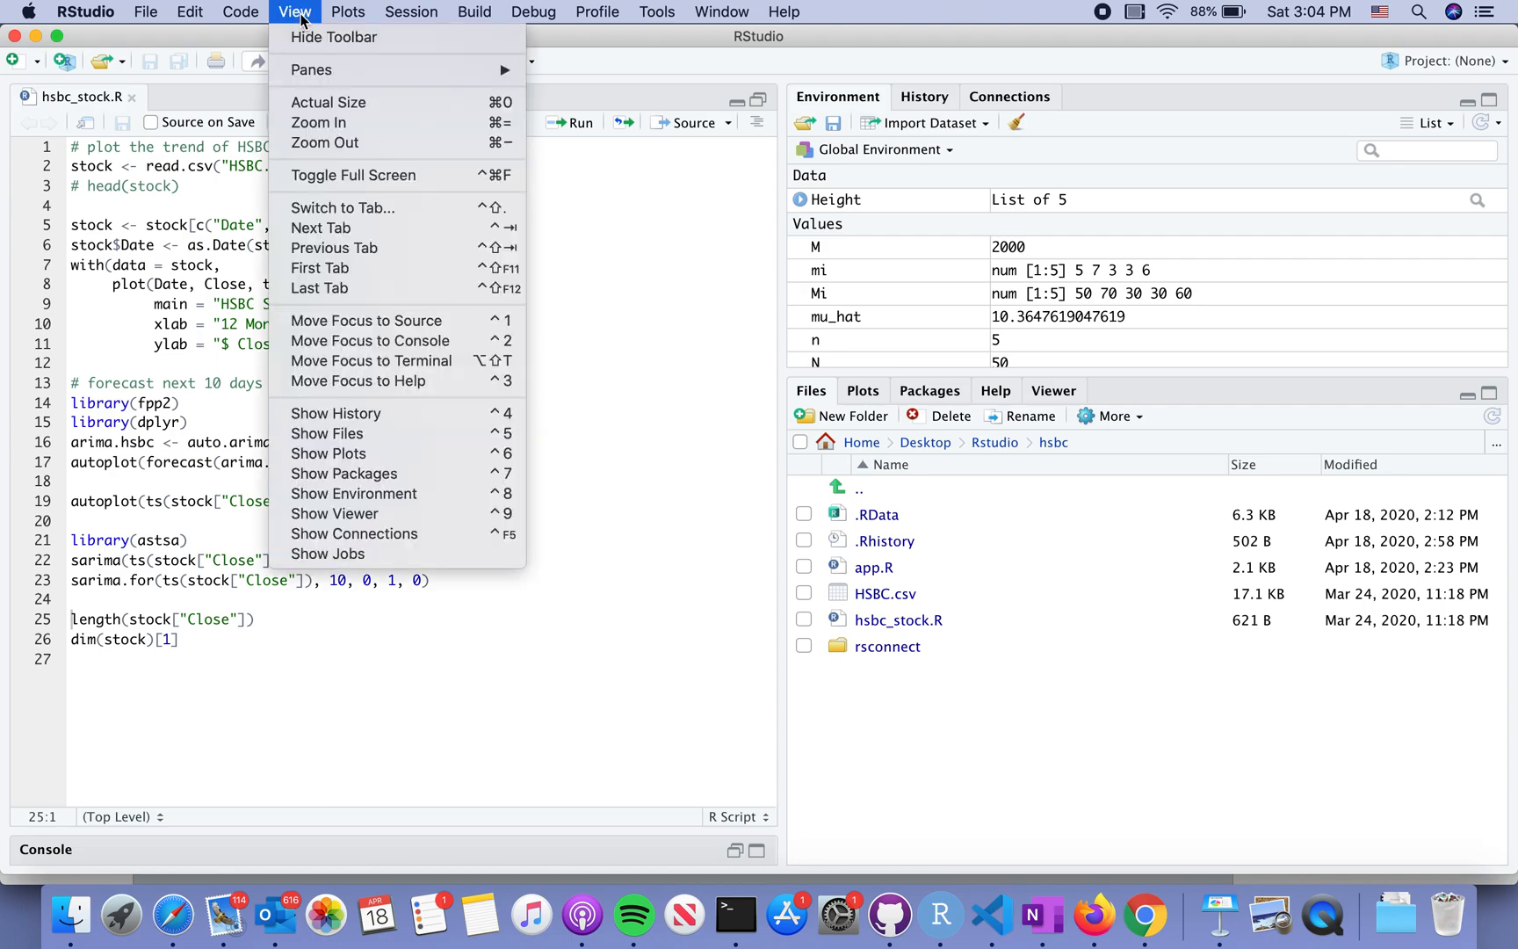
left_click(371, 125)
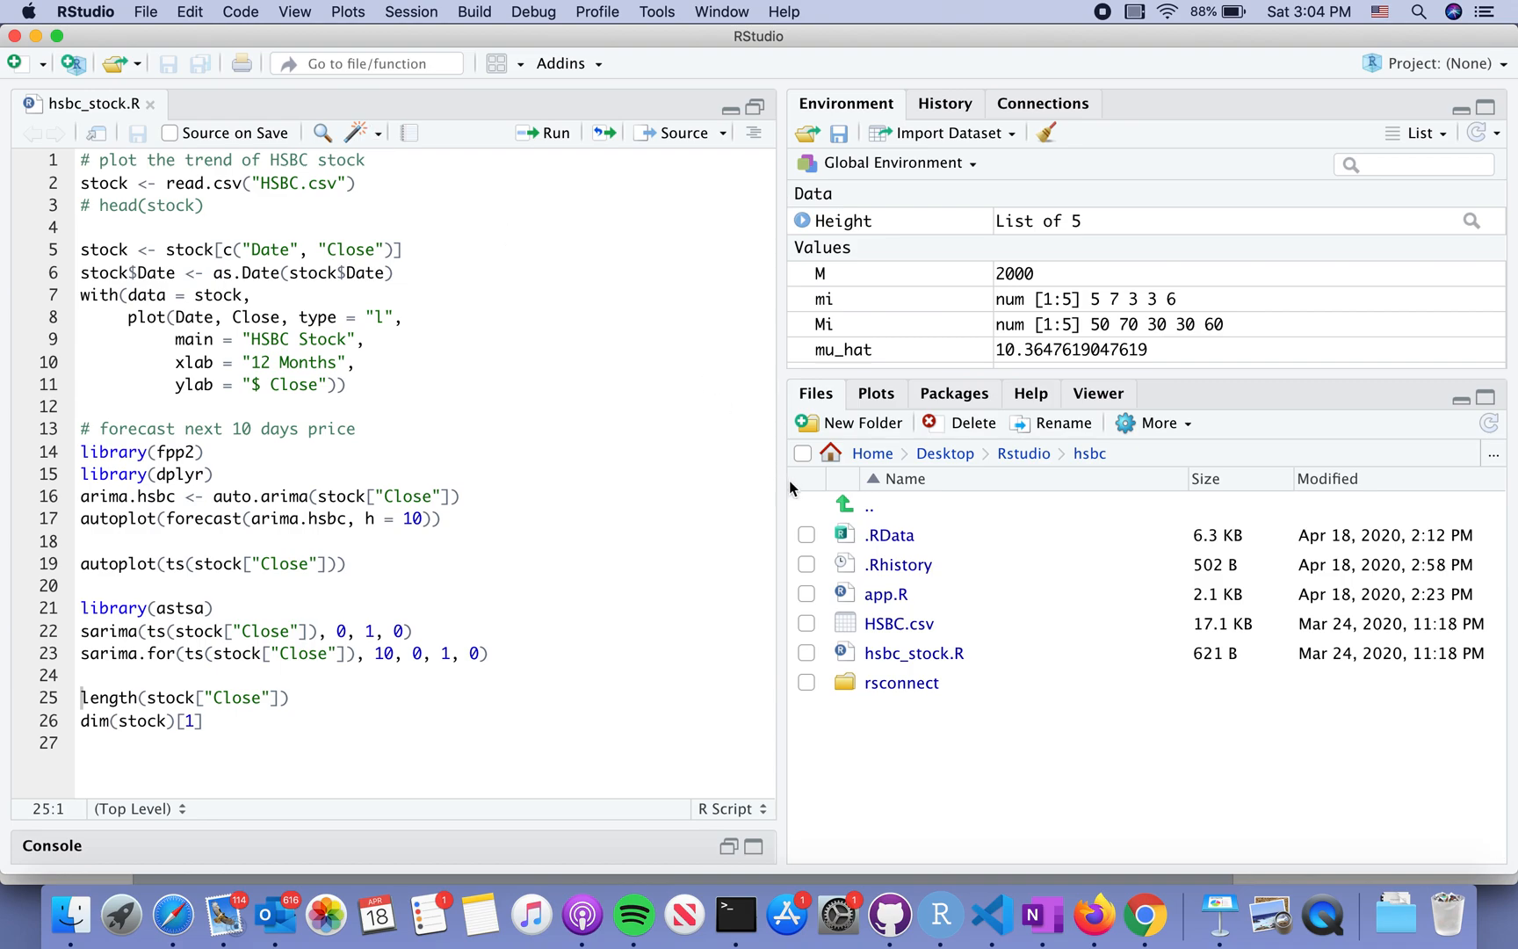
left_click_drag(784, 480, 739, 476)
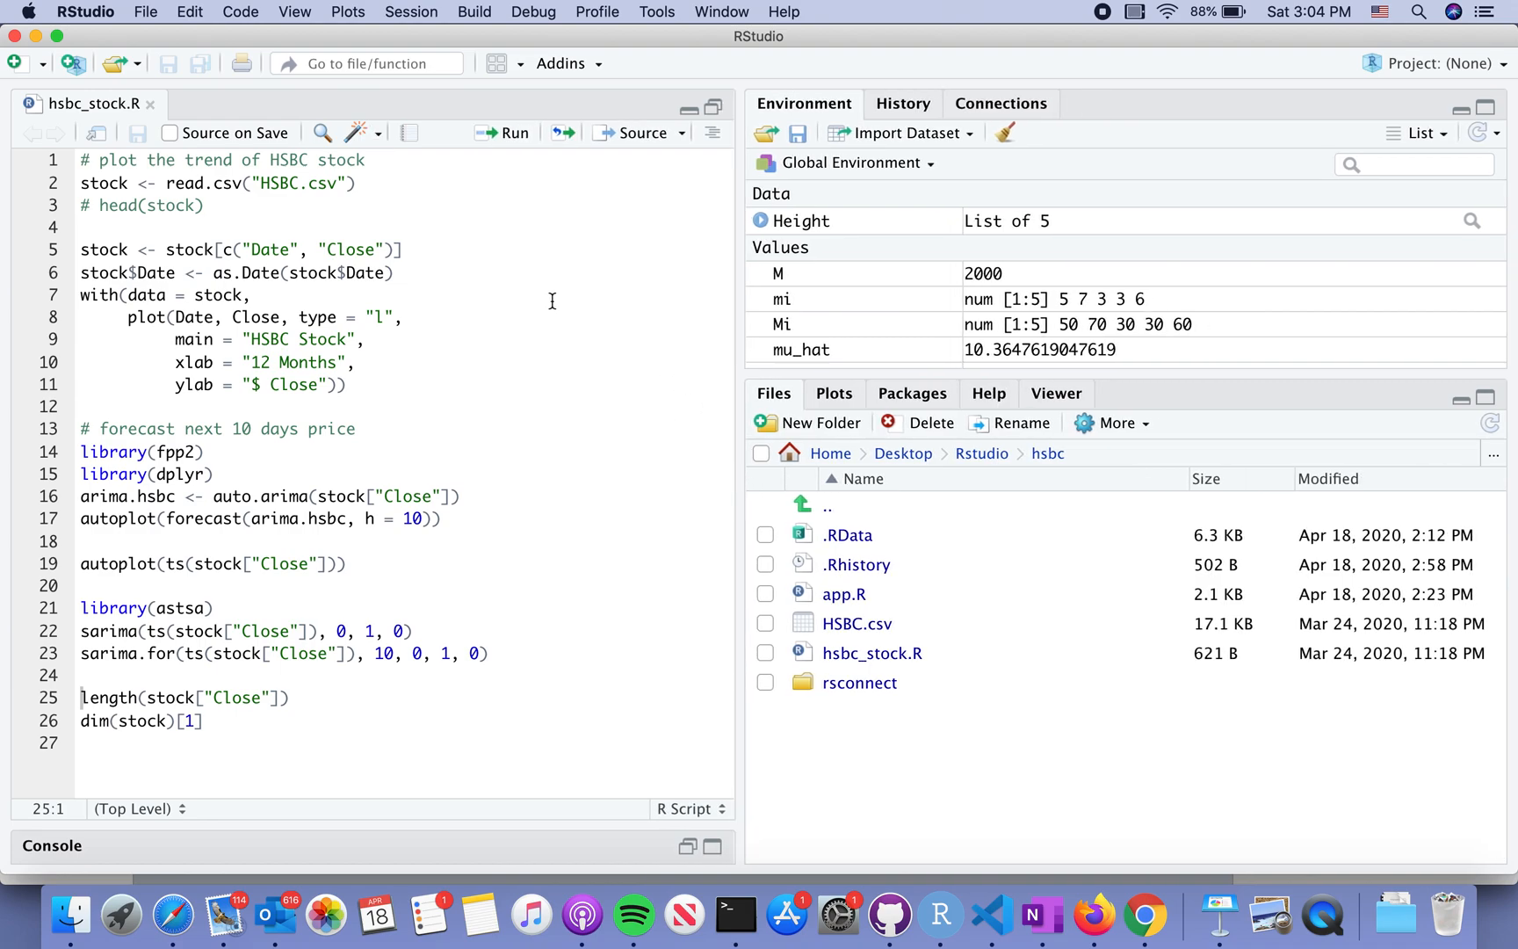
Run the lines reading HSBC.csv, keeping Date and Close, and plot the HSBC Stock trend chart larger
left_click(393, 183)
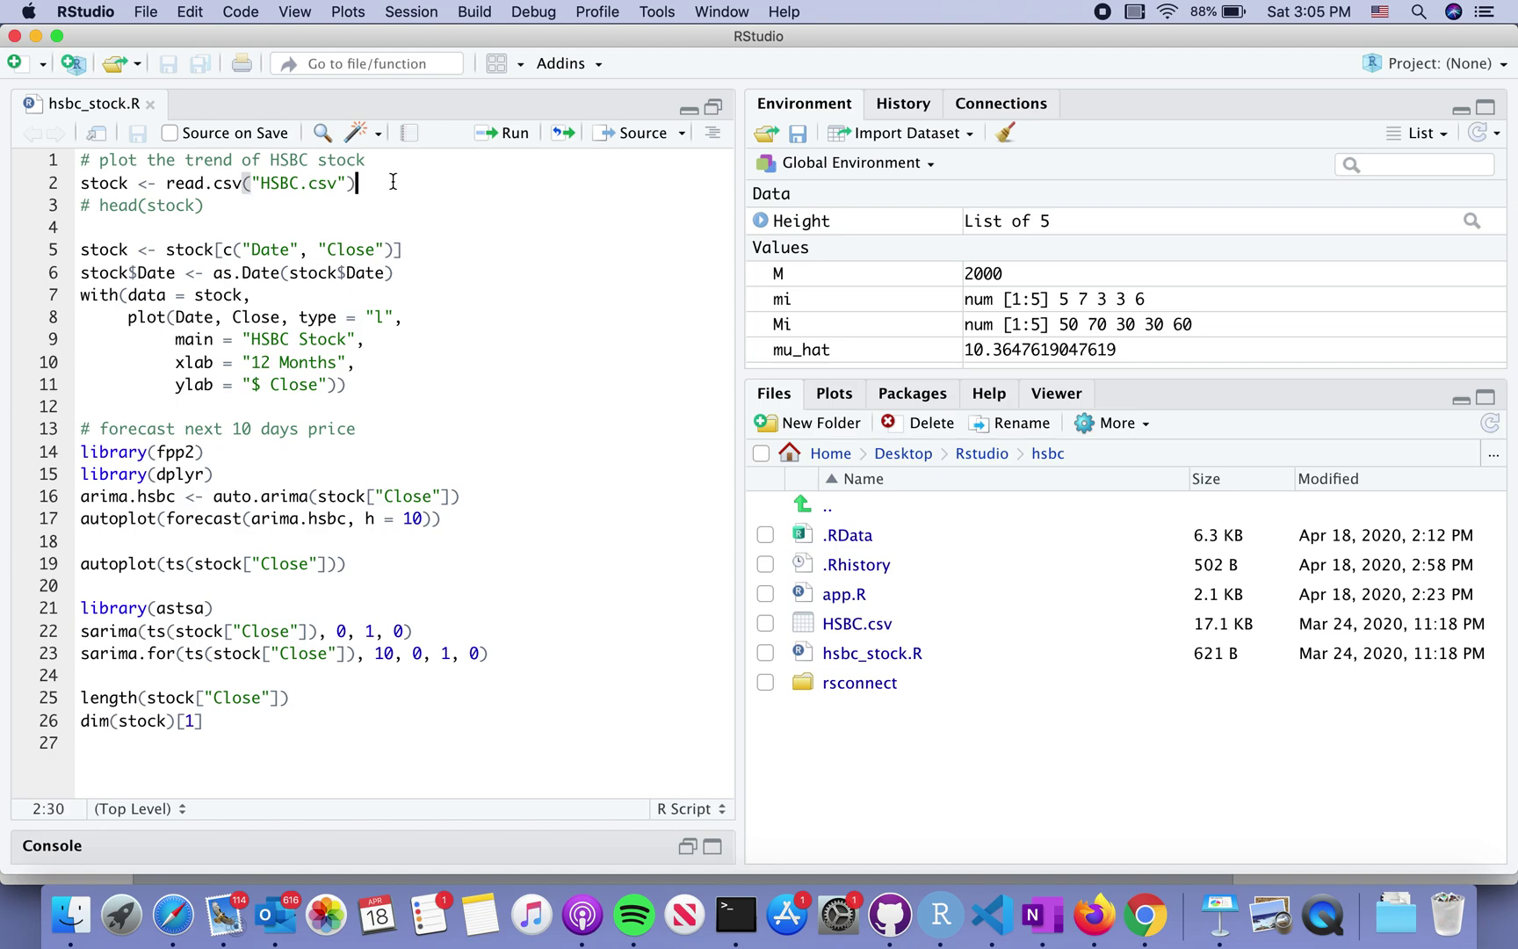
left_click(506, 133)
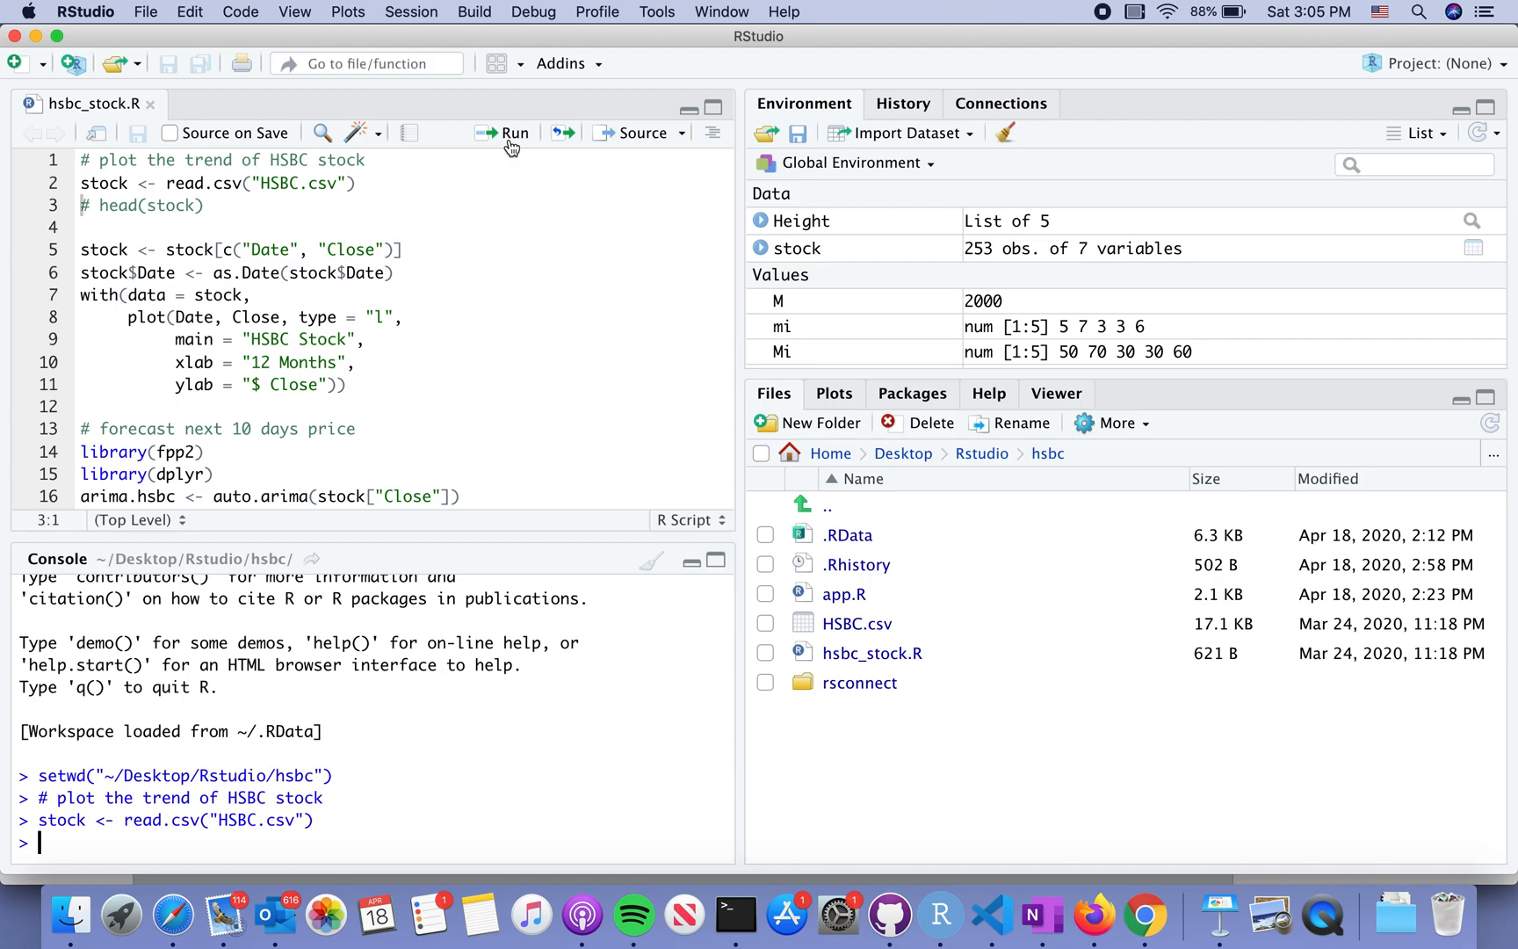
left_click(510, 134)
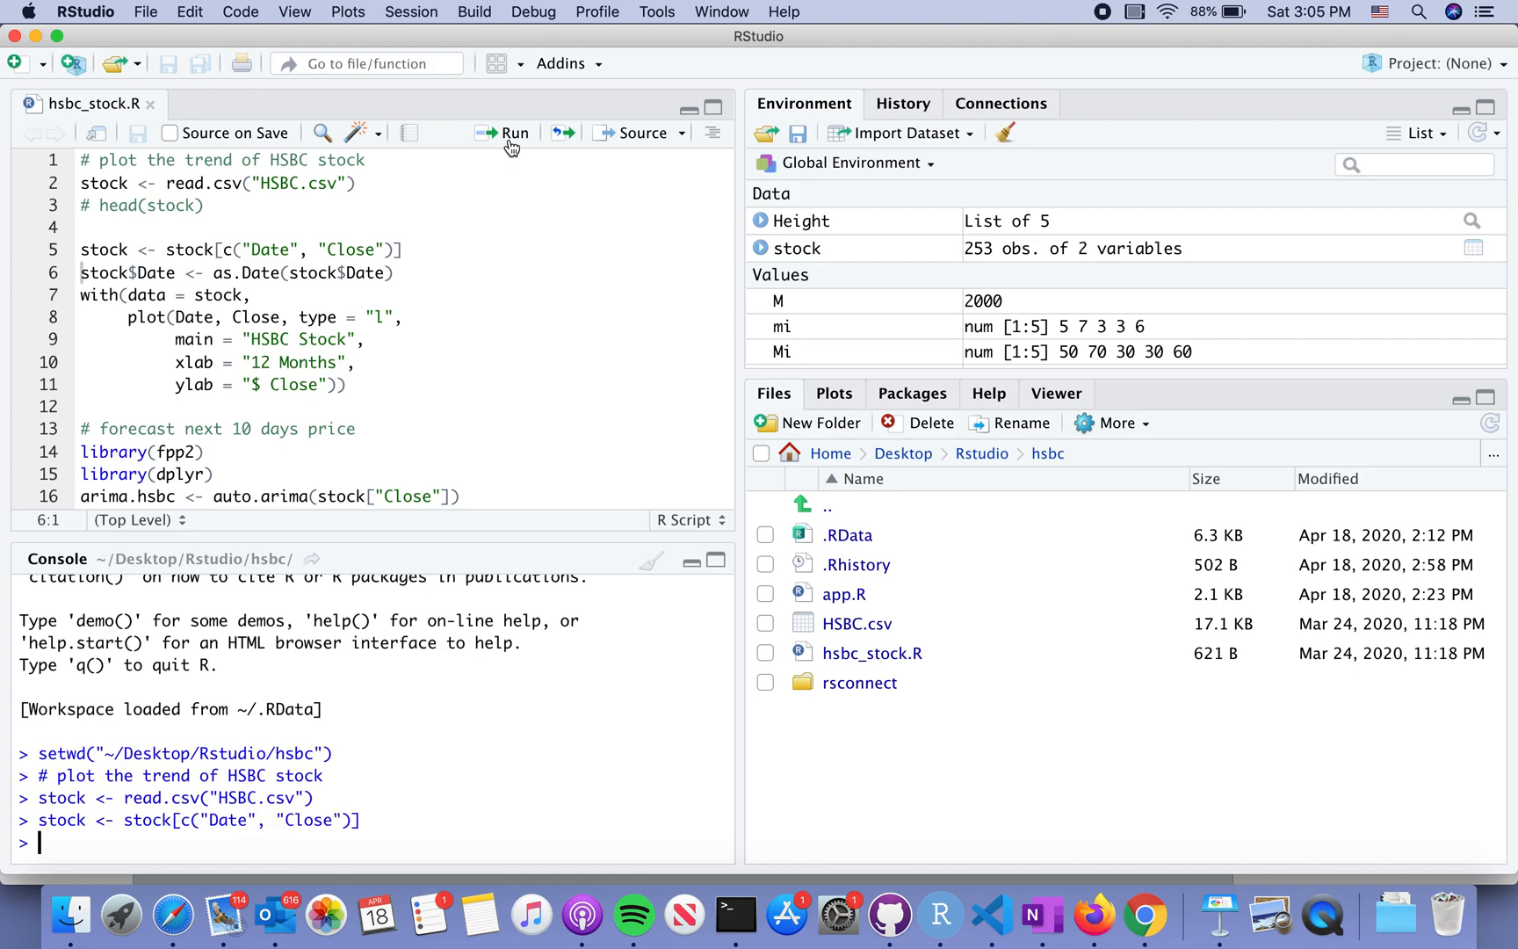
left_click(509, 136)
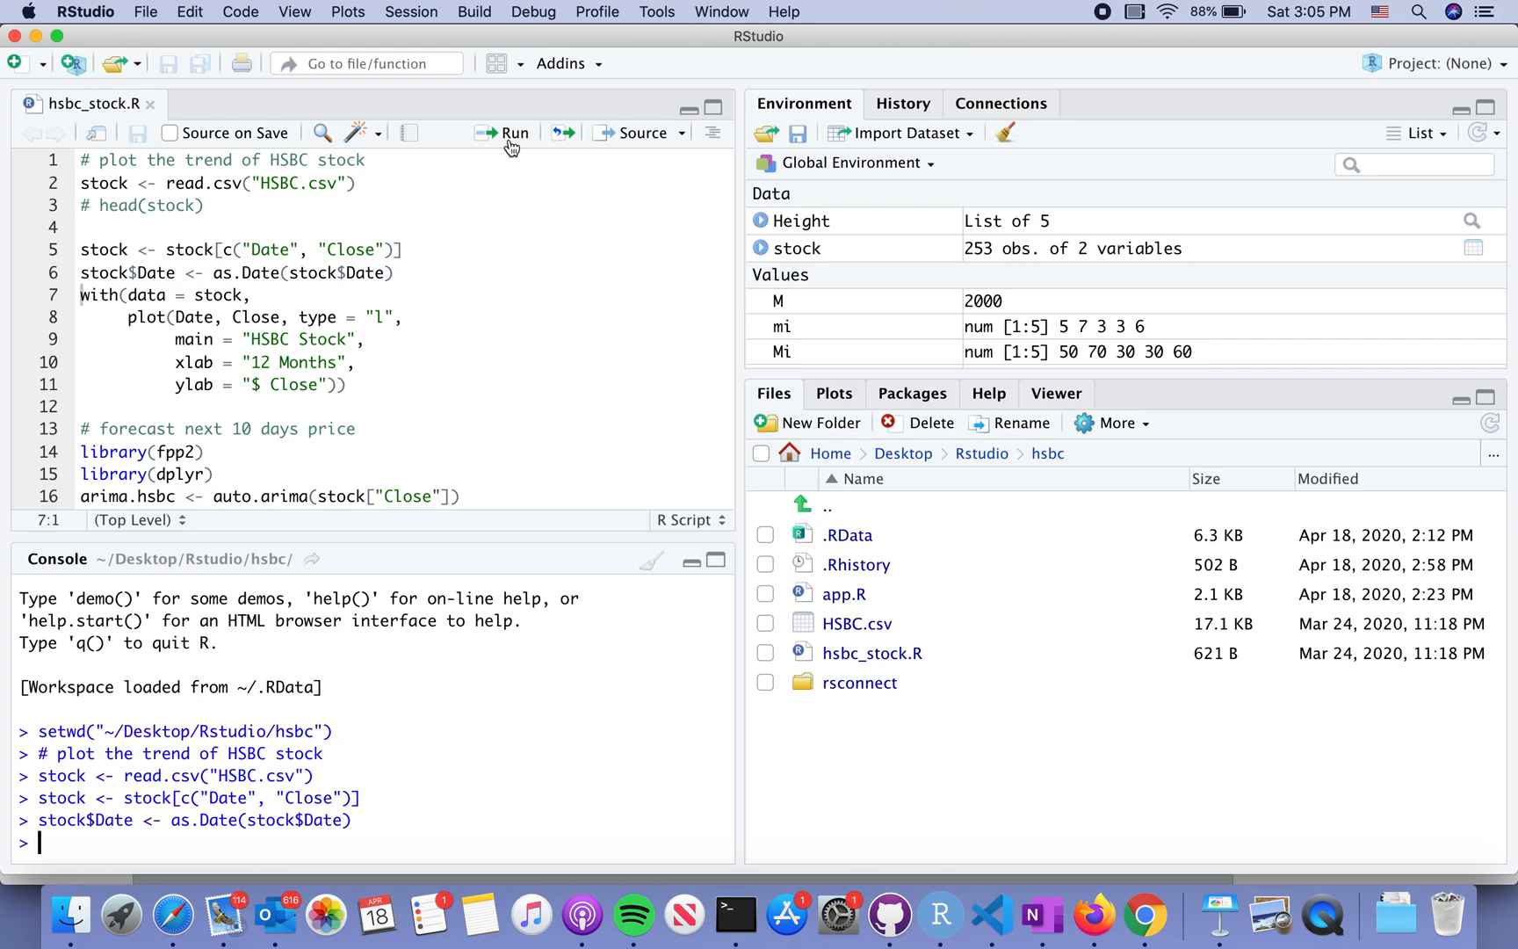
left_click(511, 133)
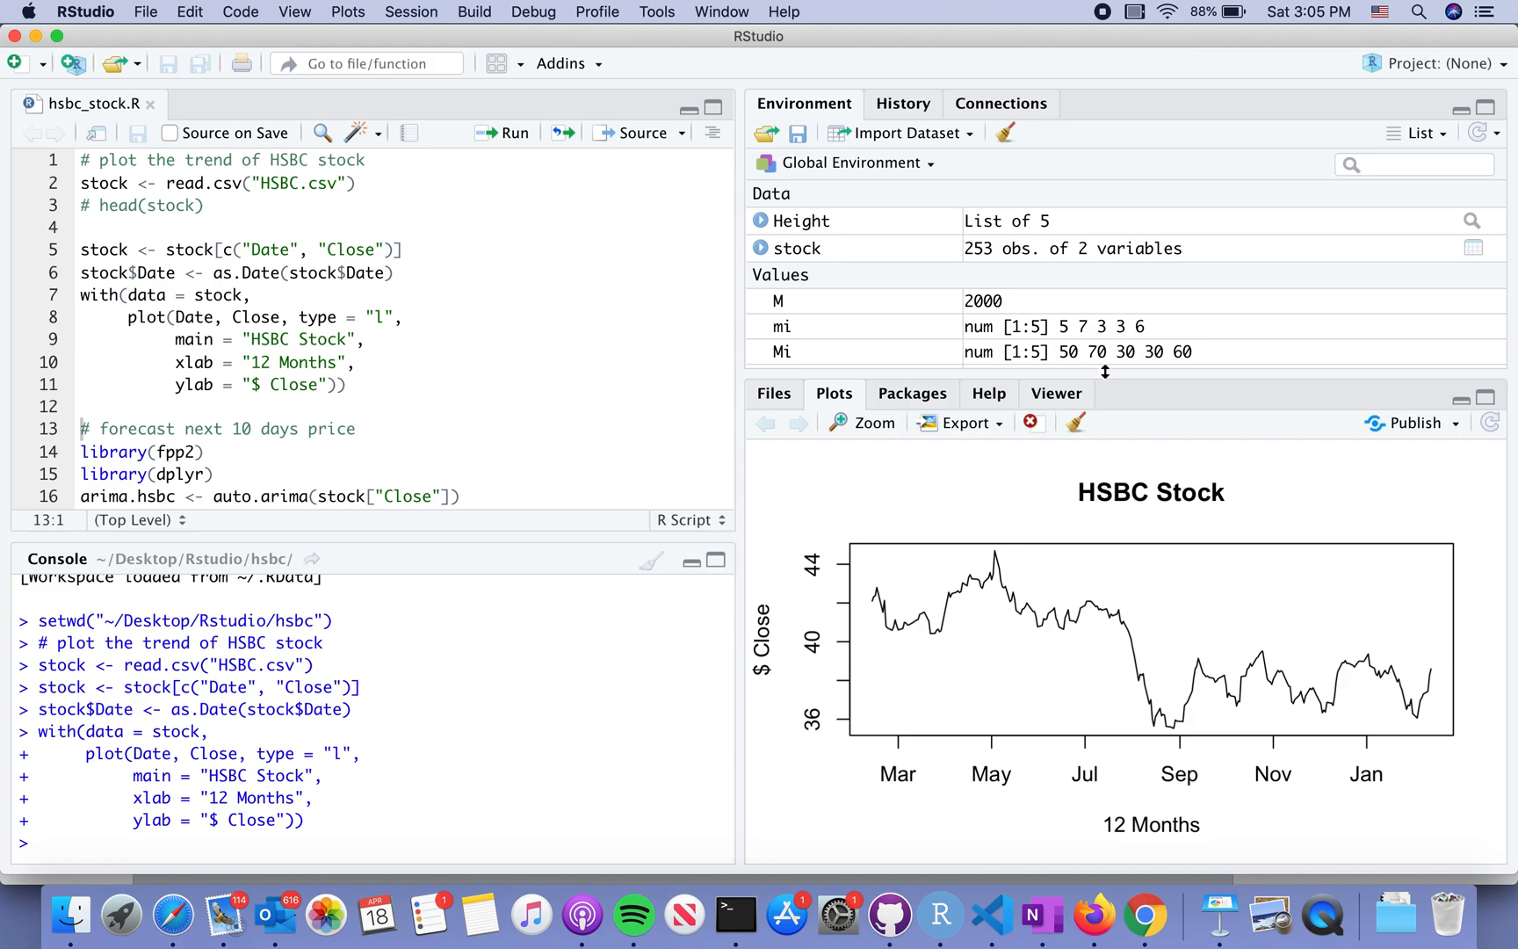
left_click_drag(1109, 375, 1109, 350)
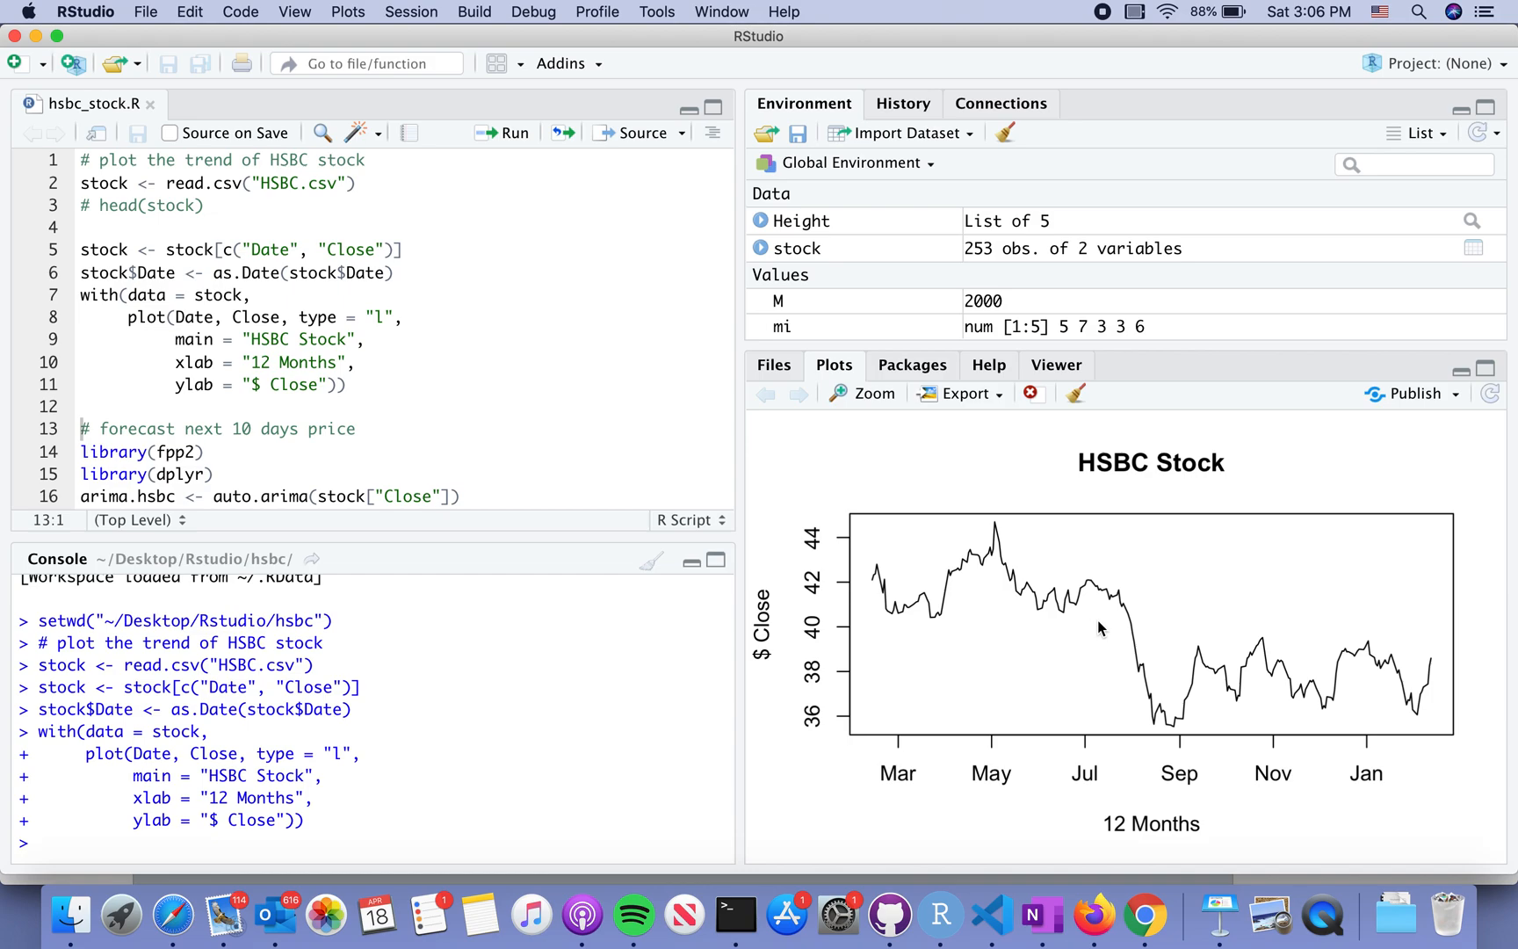
scroll(368, 387, "down", 11)
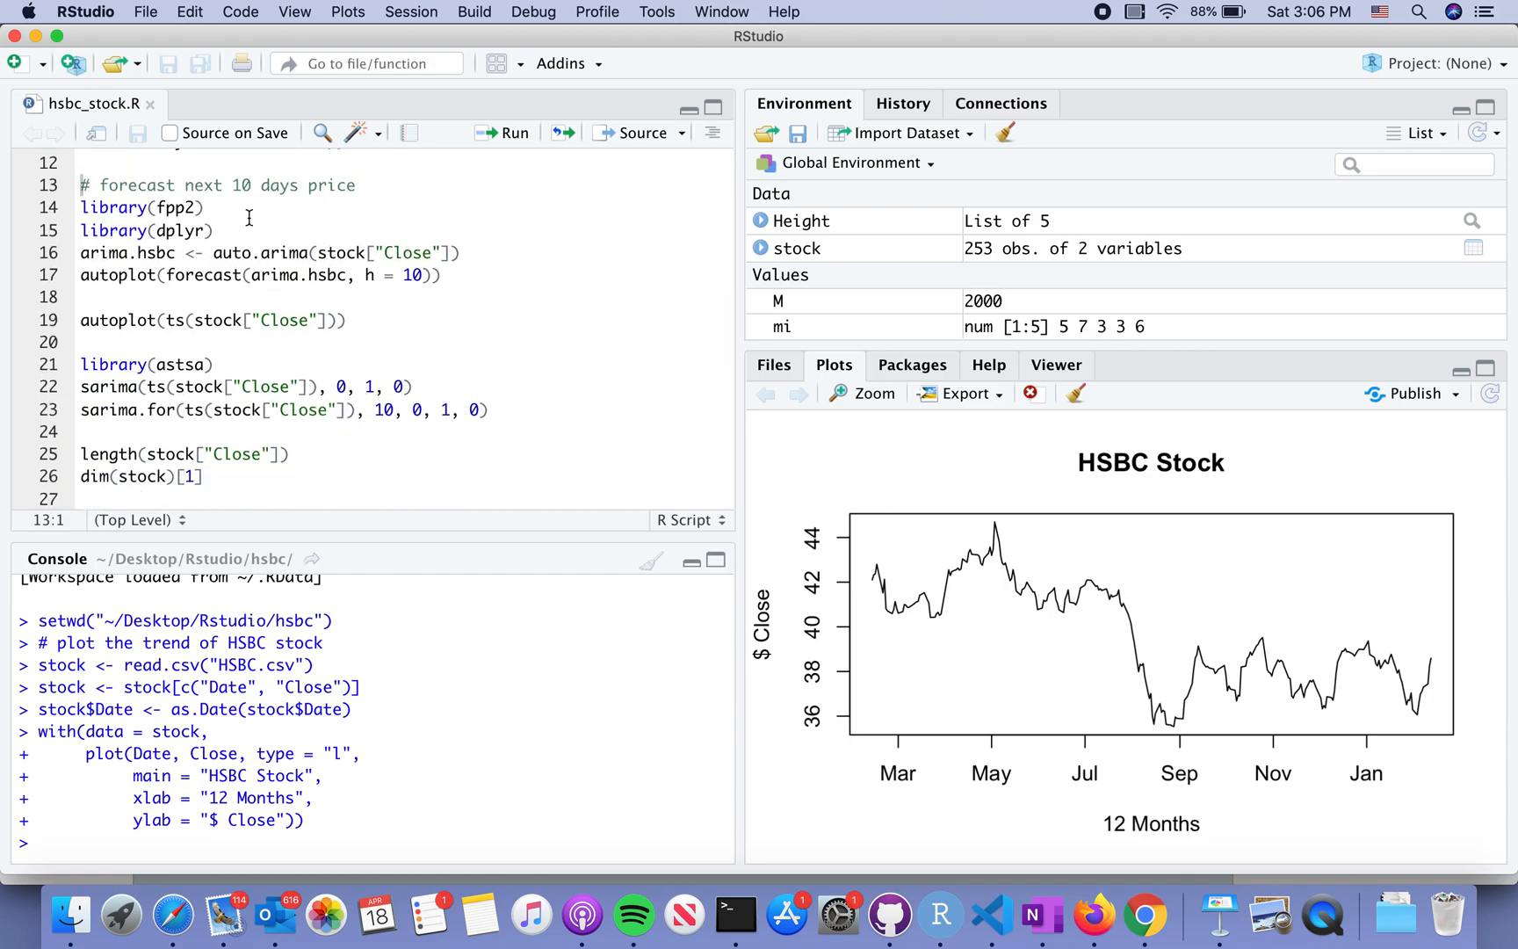
Run library(fpp2) to load the forecasting package, then move to the auto.arima line
left_click(245, 208)
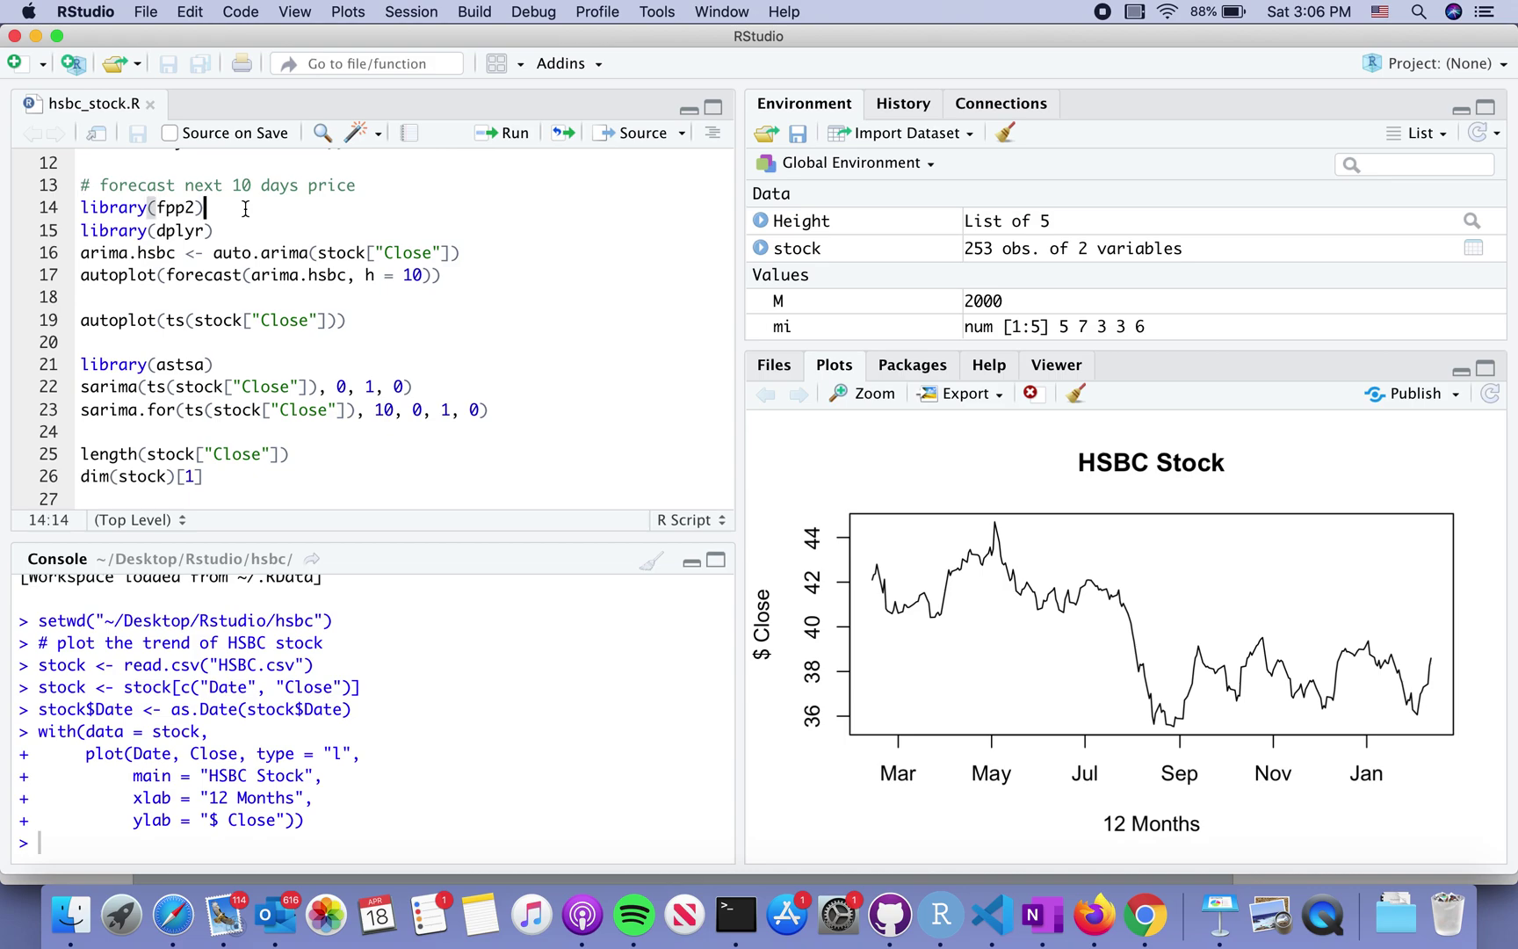
left_click(506, 133)
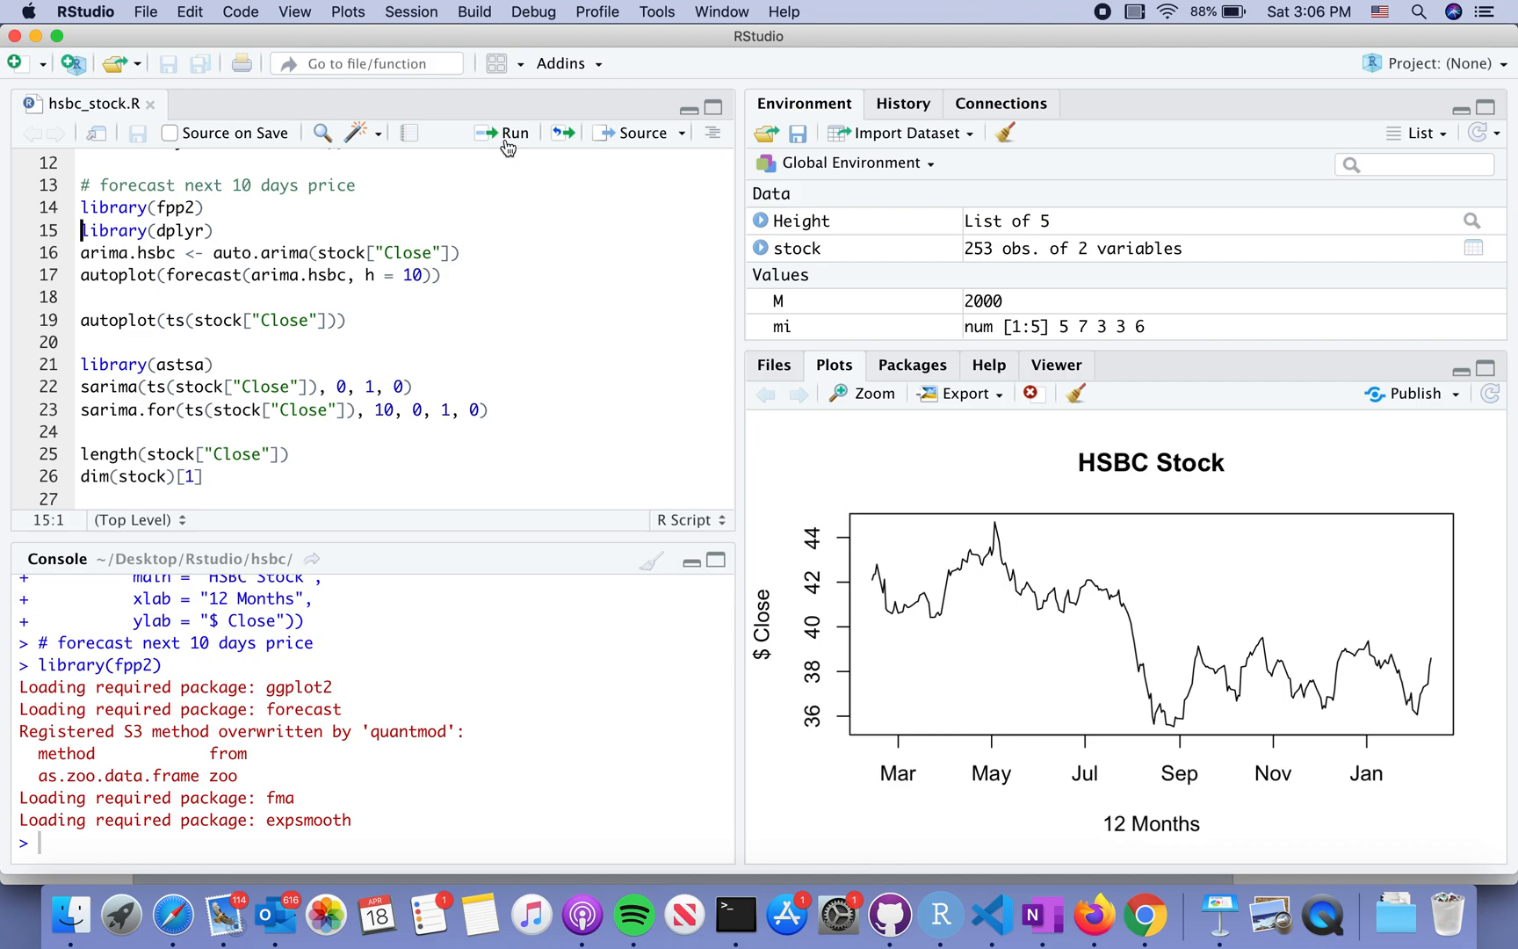
left_click(253, 254)
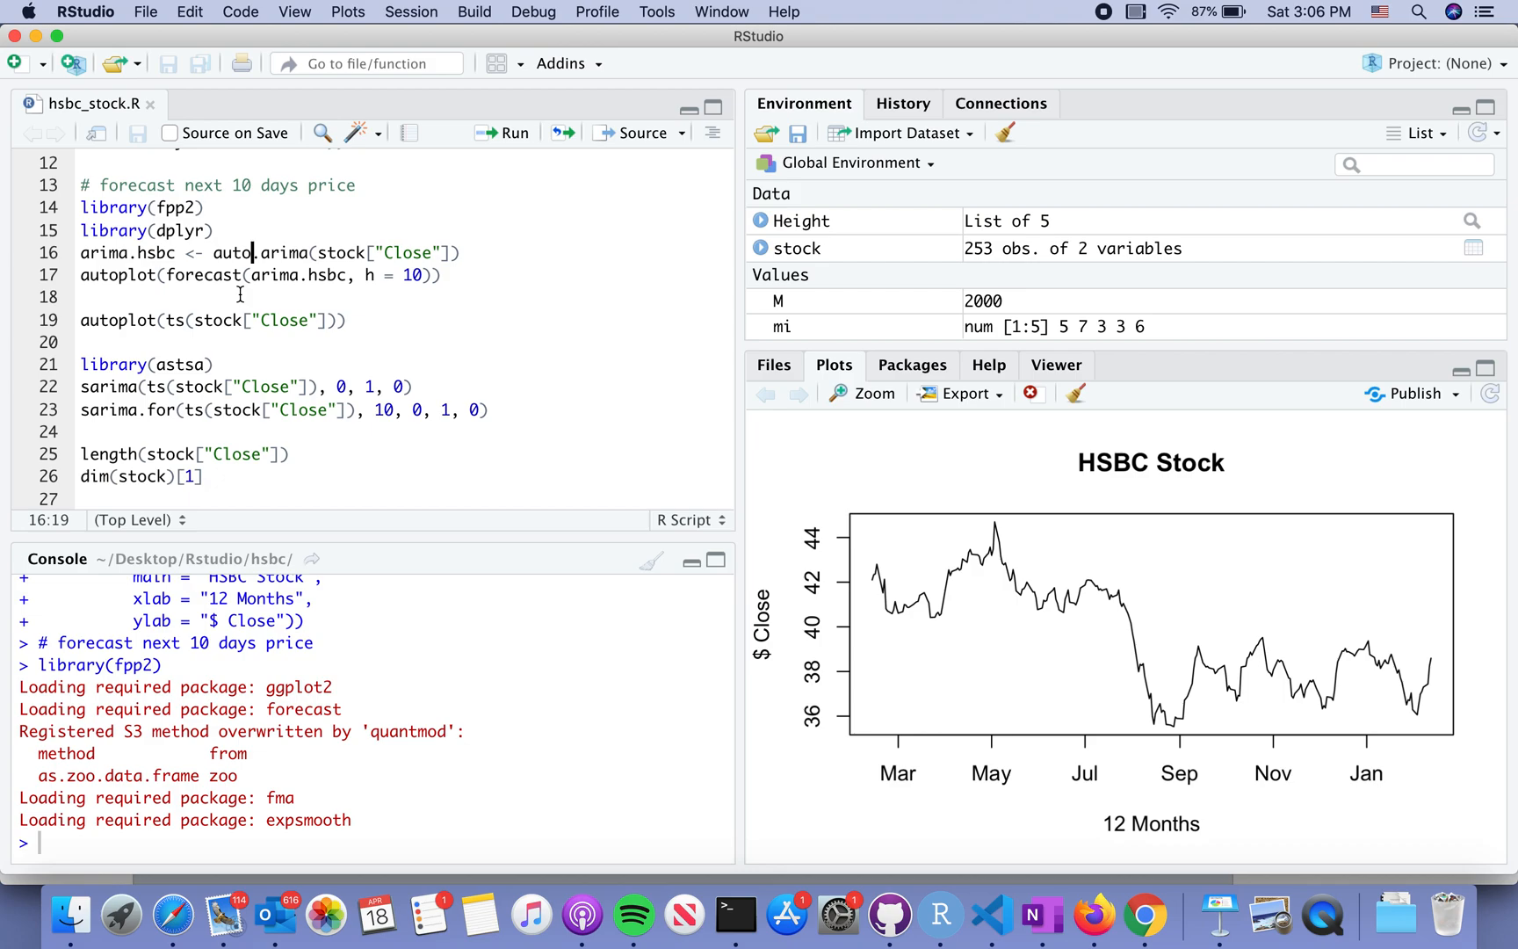
left_click(476, 257)
Run auto.arima on Close prices and autoplot its 10-day forecast chart
left_click(508, 133)
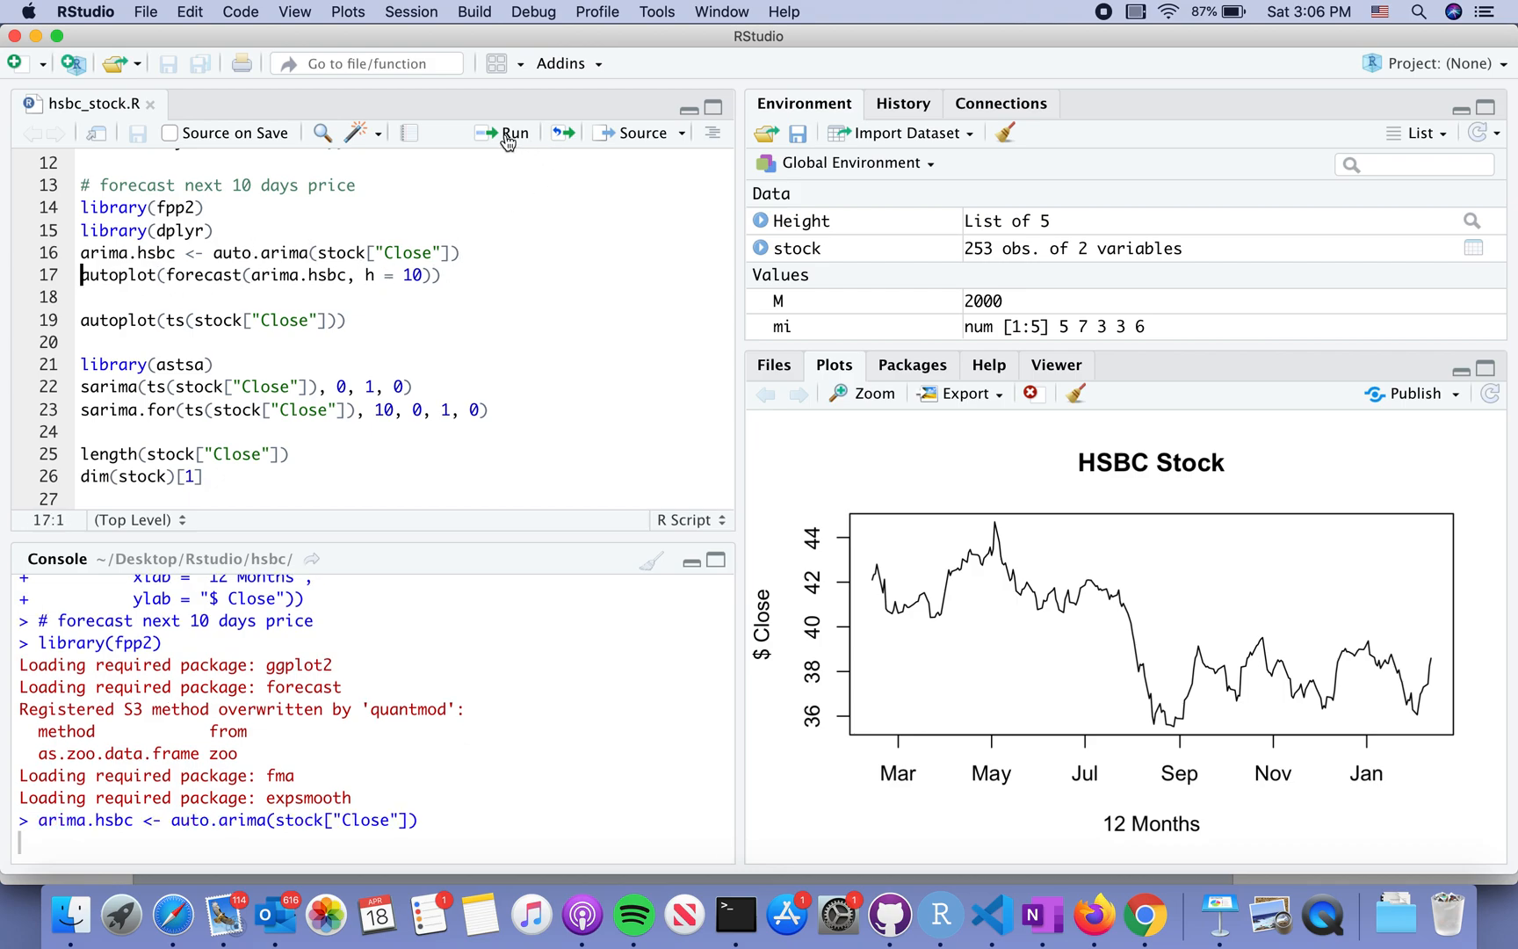
left_click(509, 134)
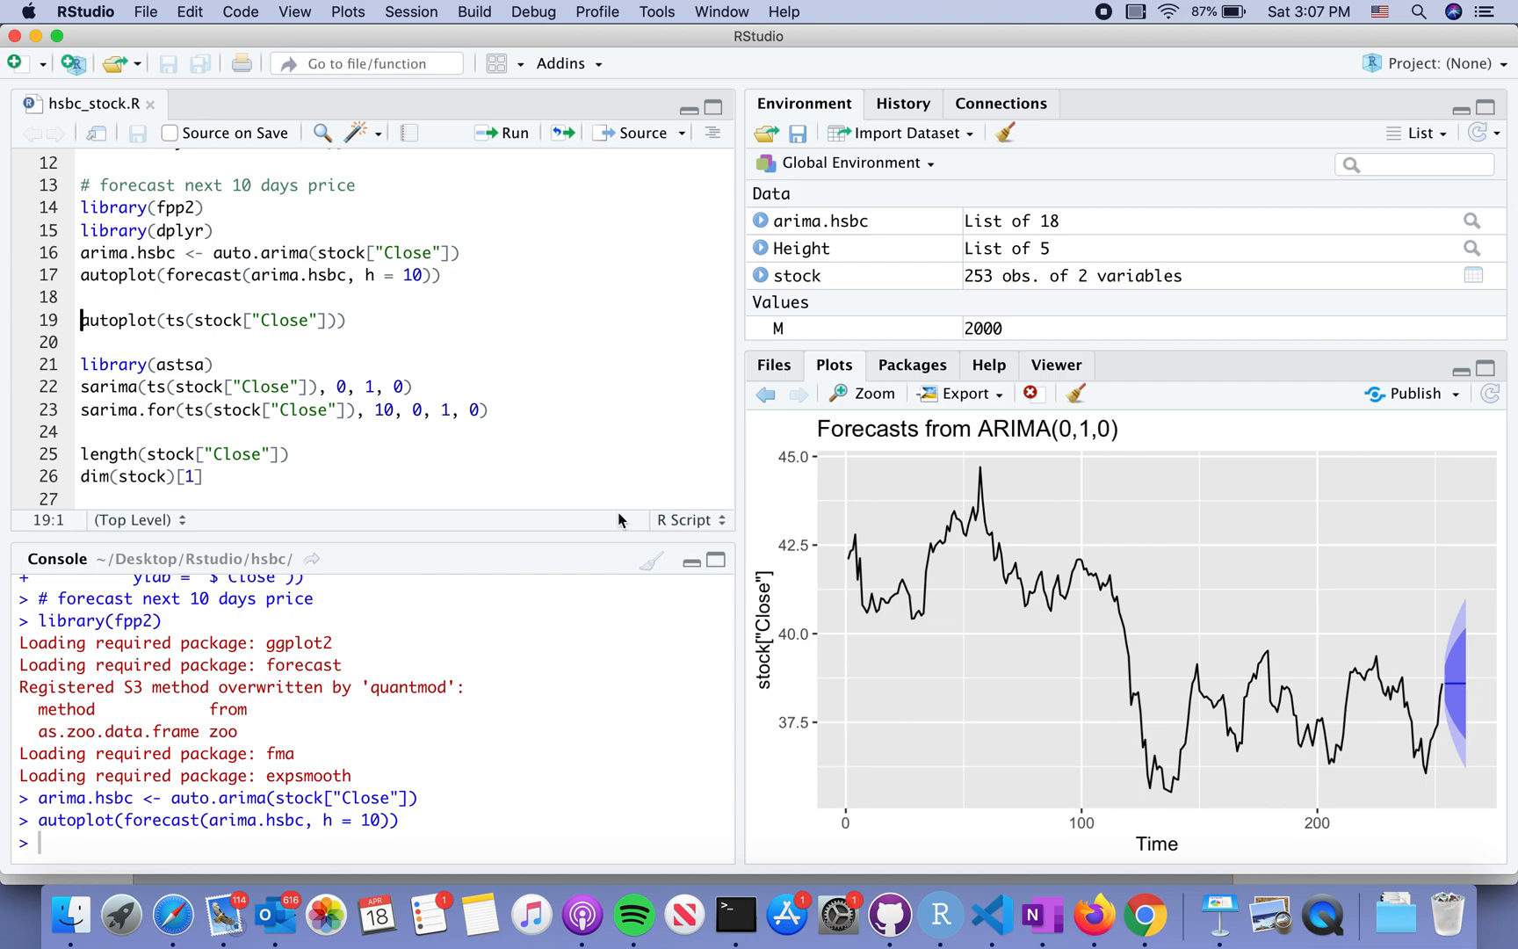
left_click(240, 360)
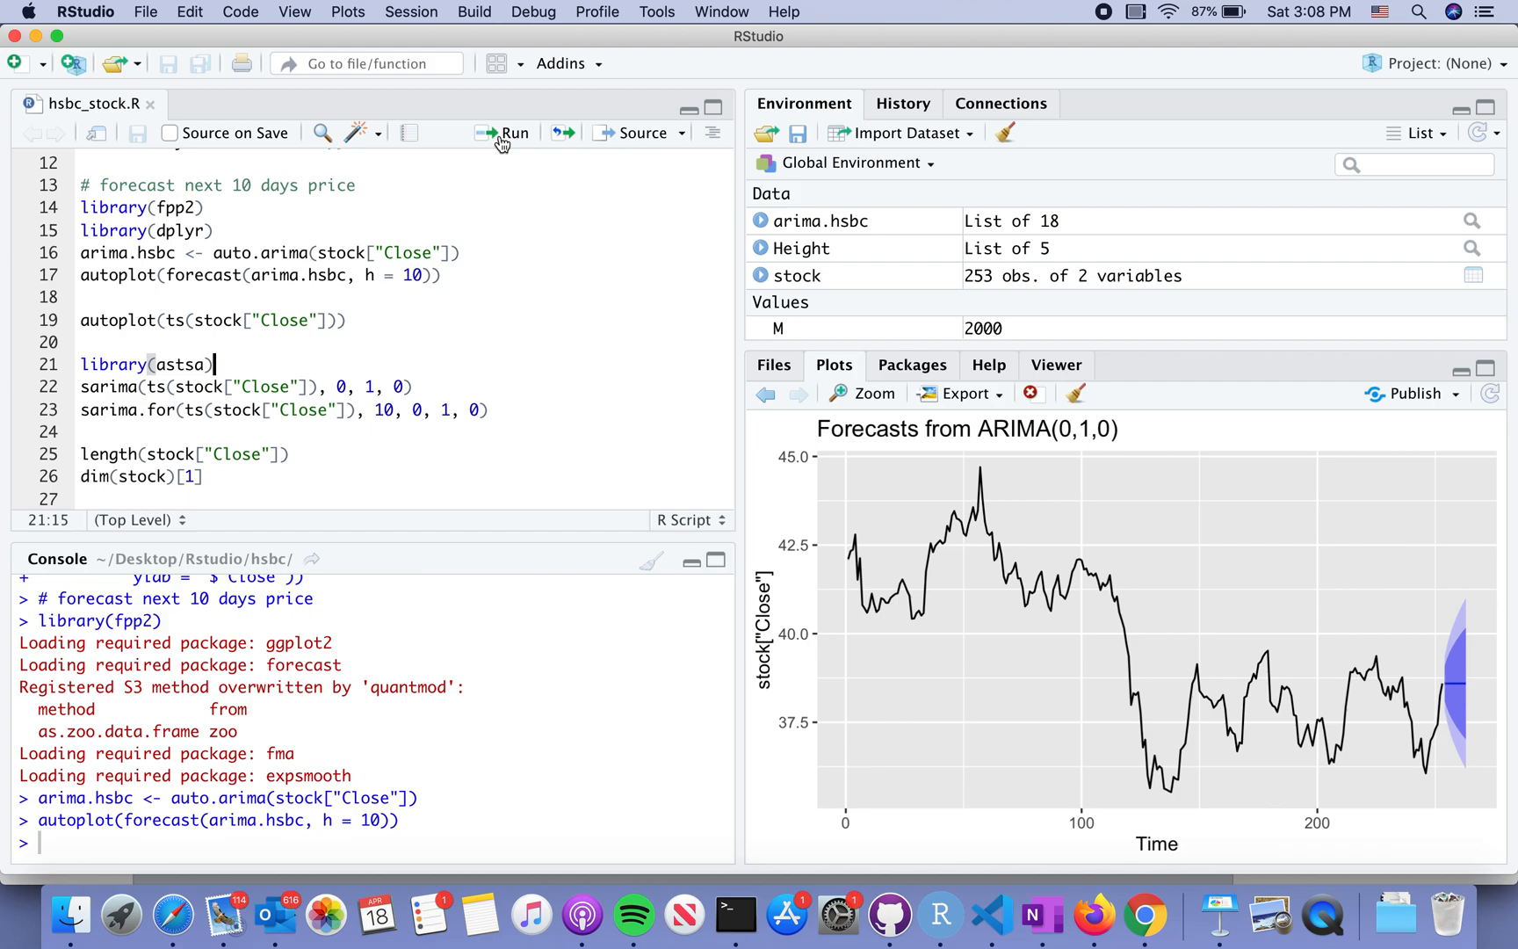
Run library(astsa) and sarima(Close, 0,1,0), then enlarge the residual diagnostic plots
left_click(502, 133)
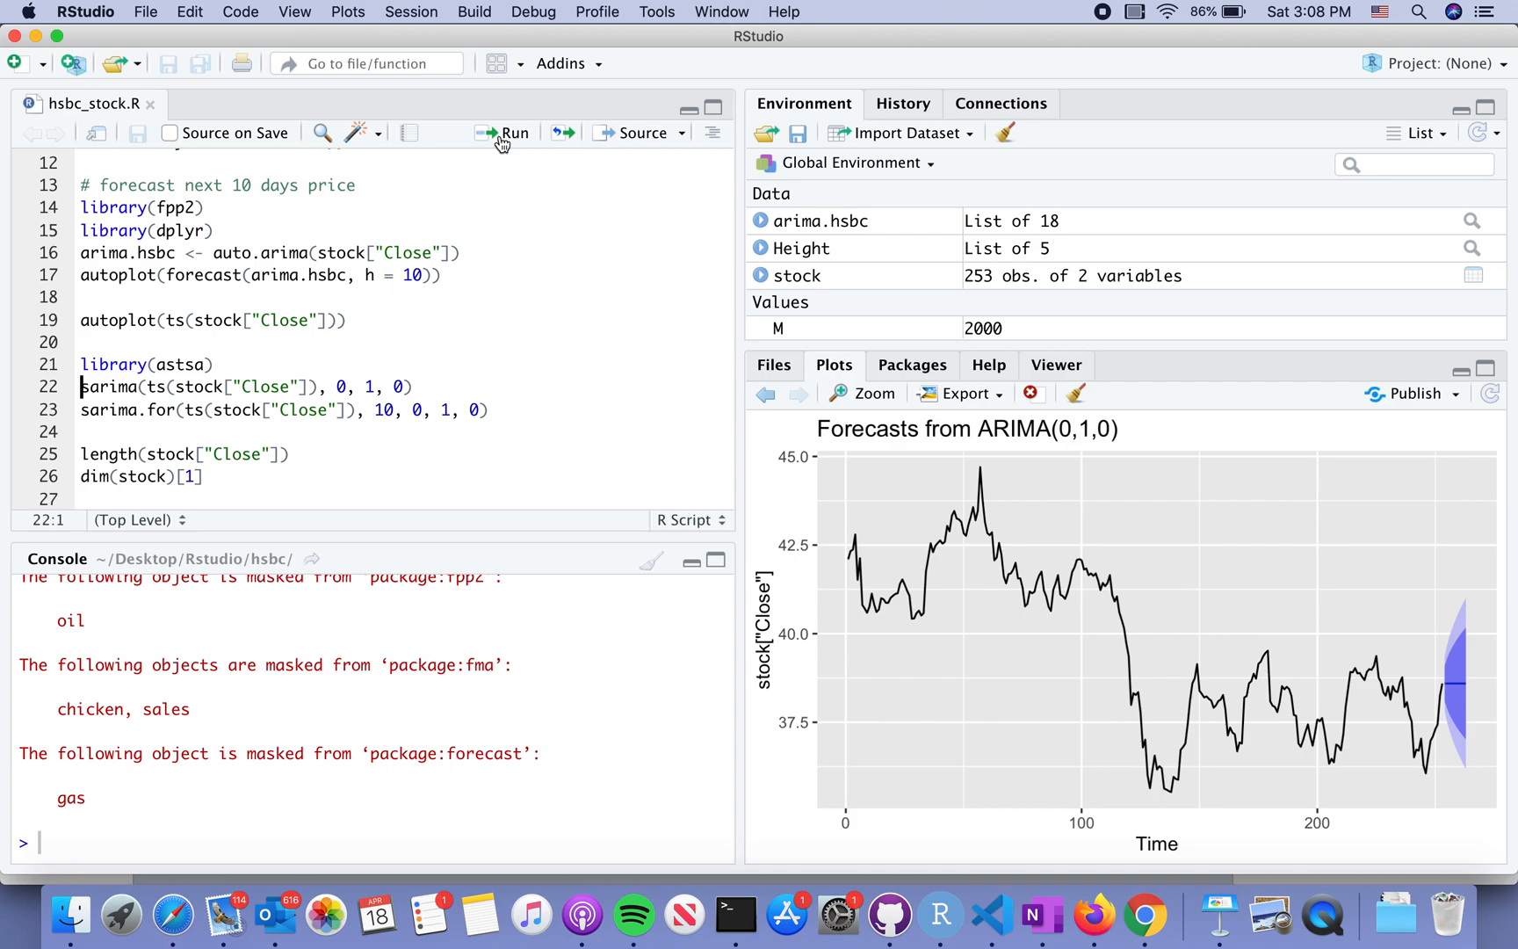
left_click(502, 133)
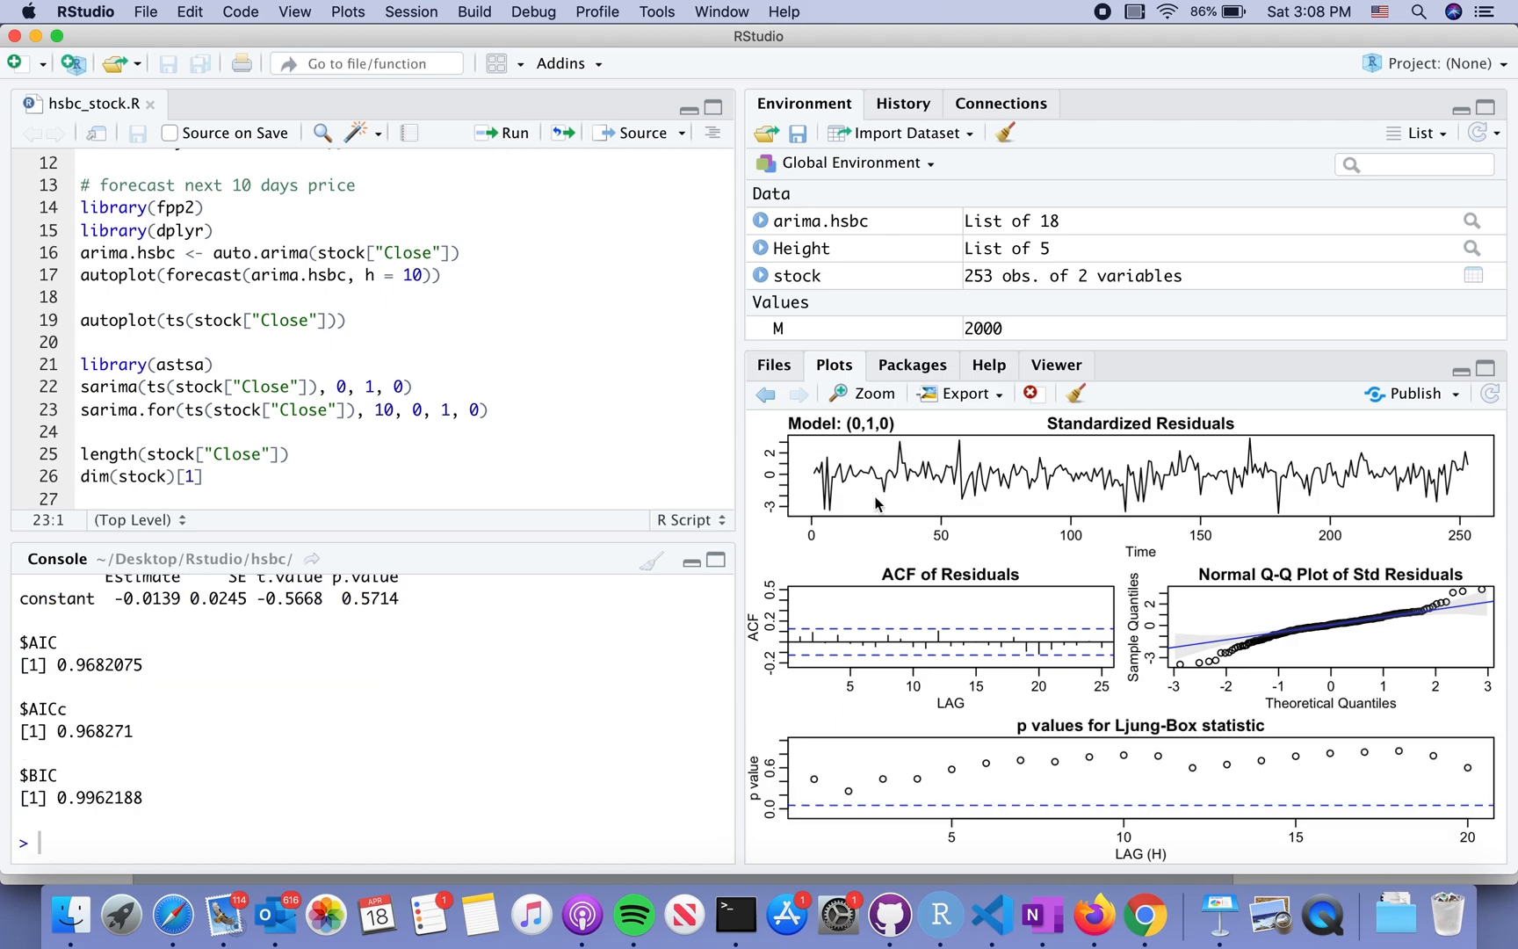
left_click(876, 394)
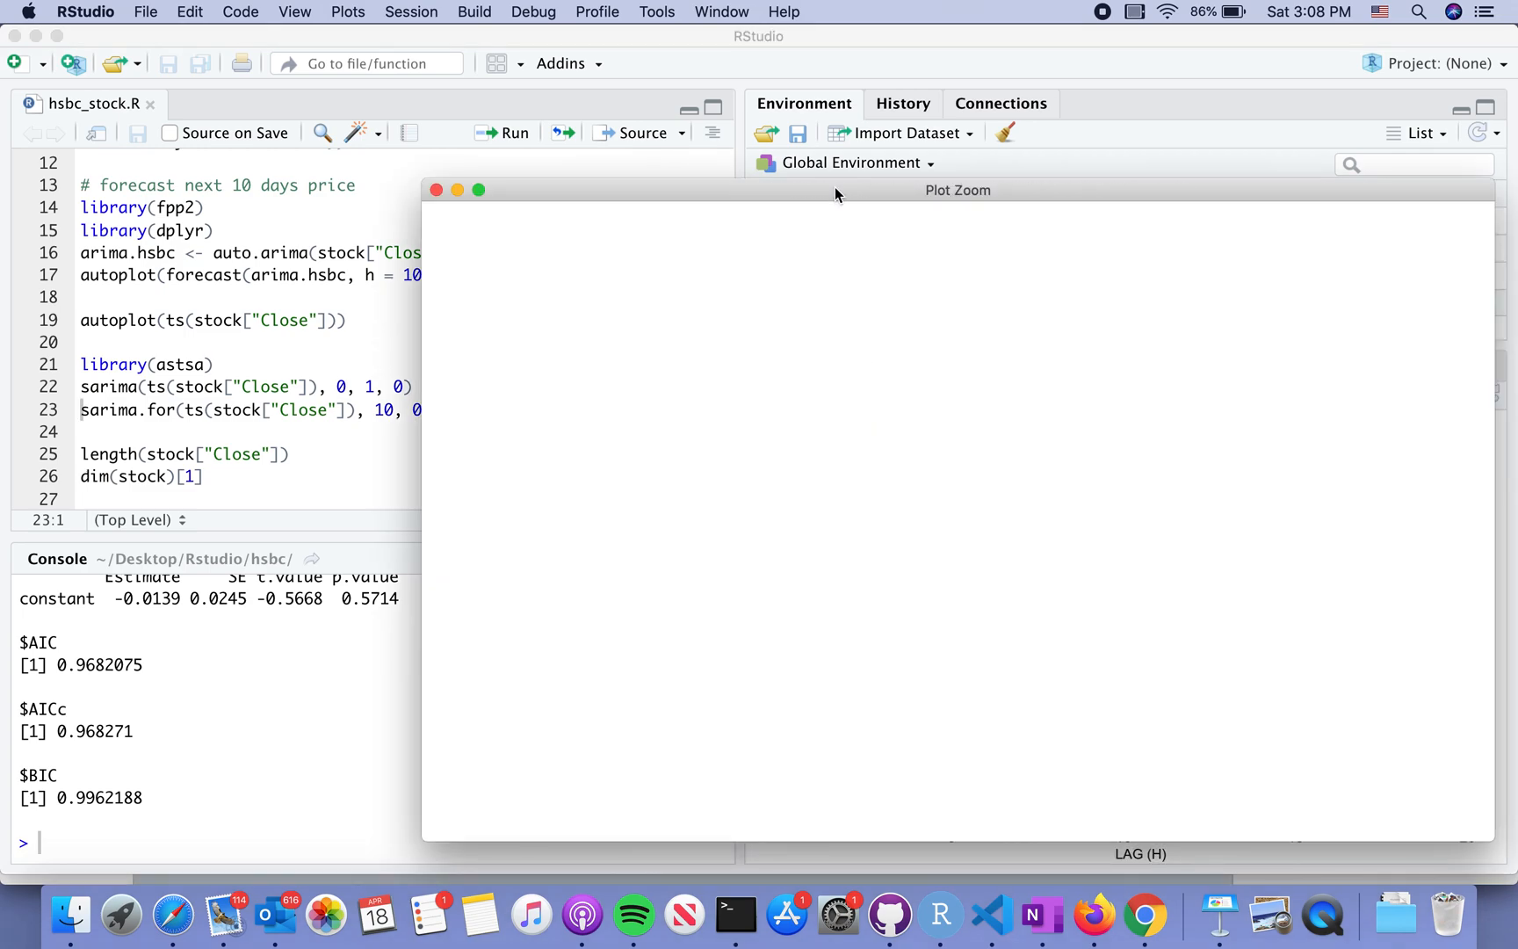
left_click_drag(826, 189, 663, 121)
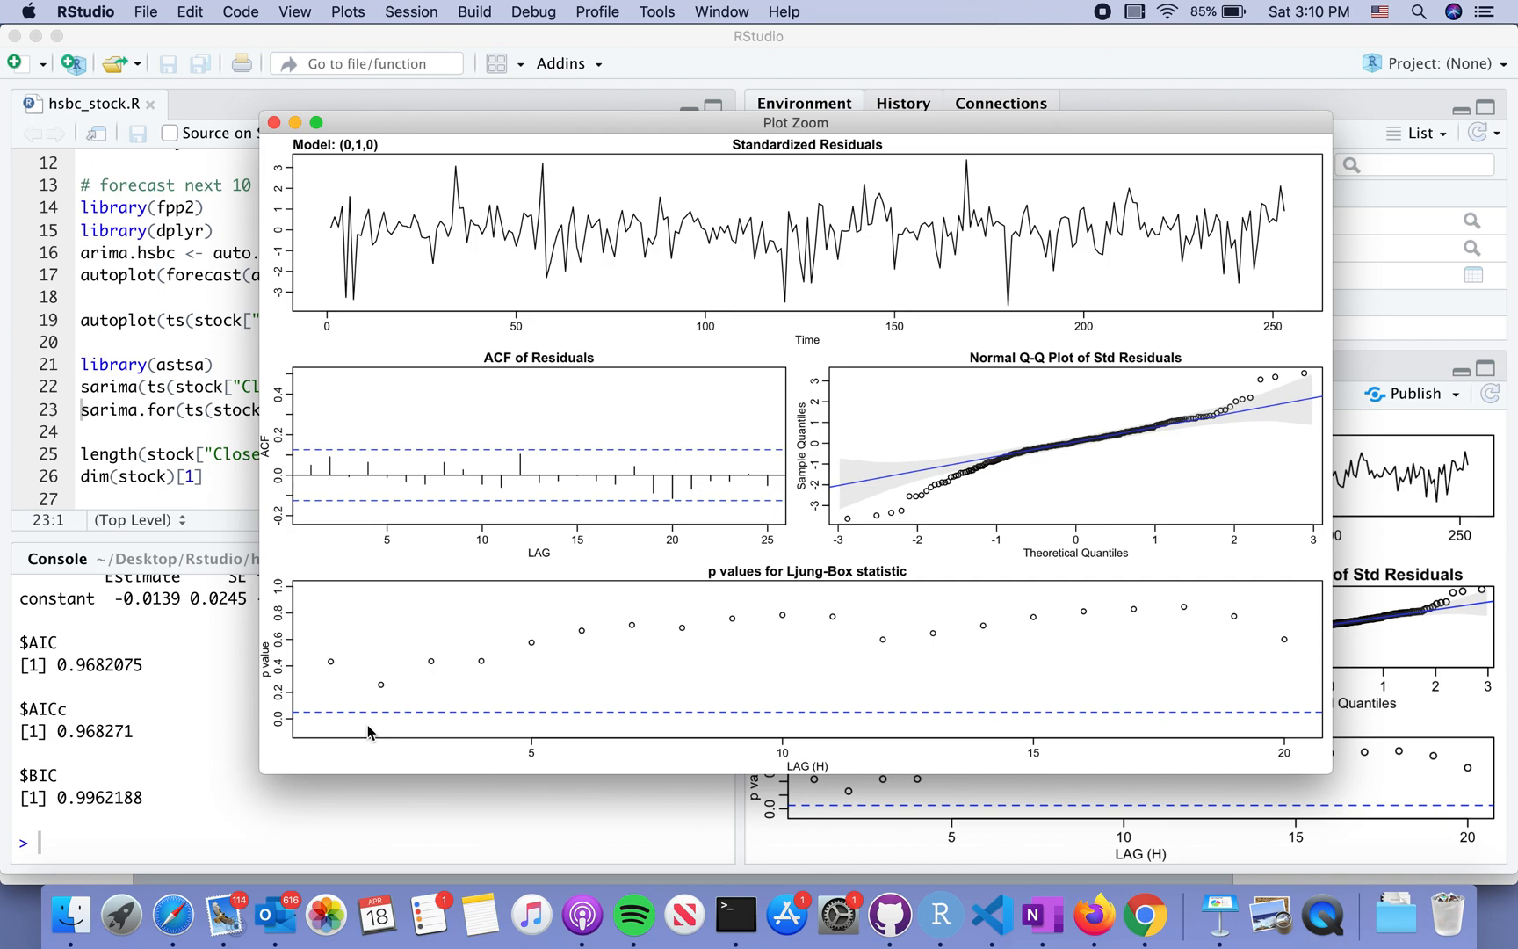
left_click(275, 122)
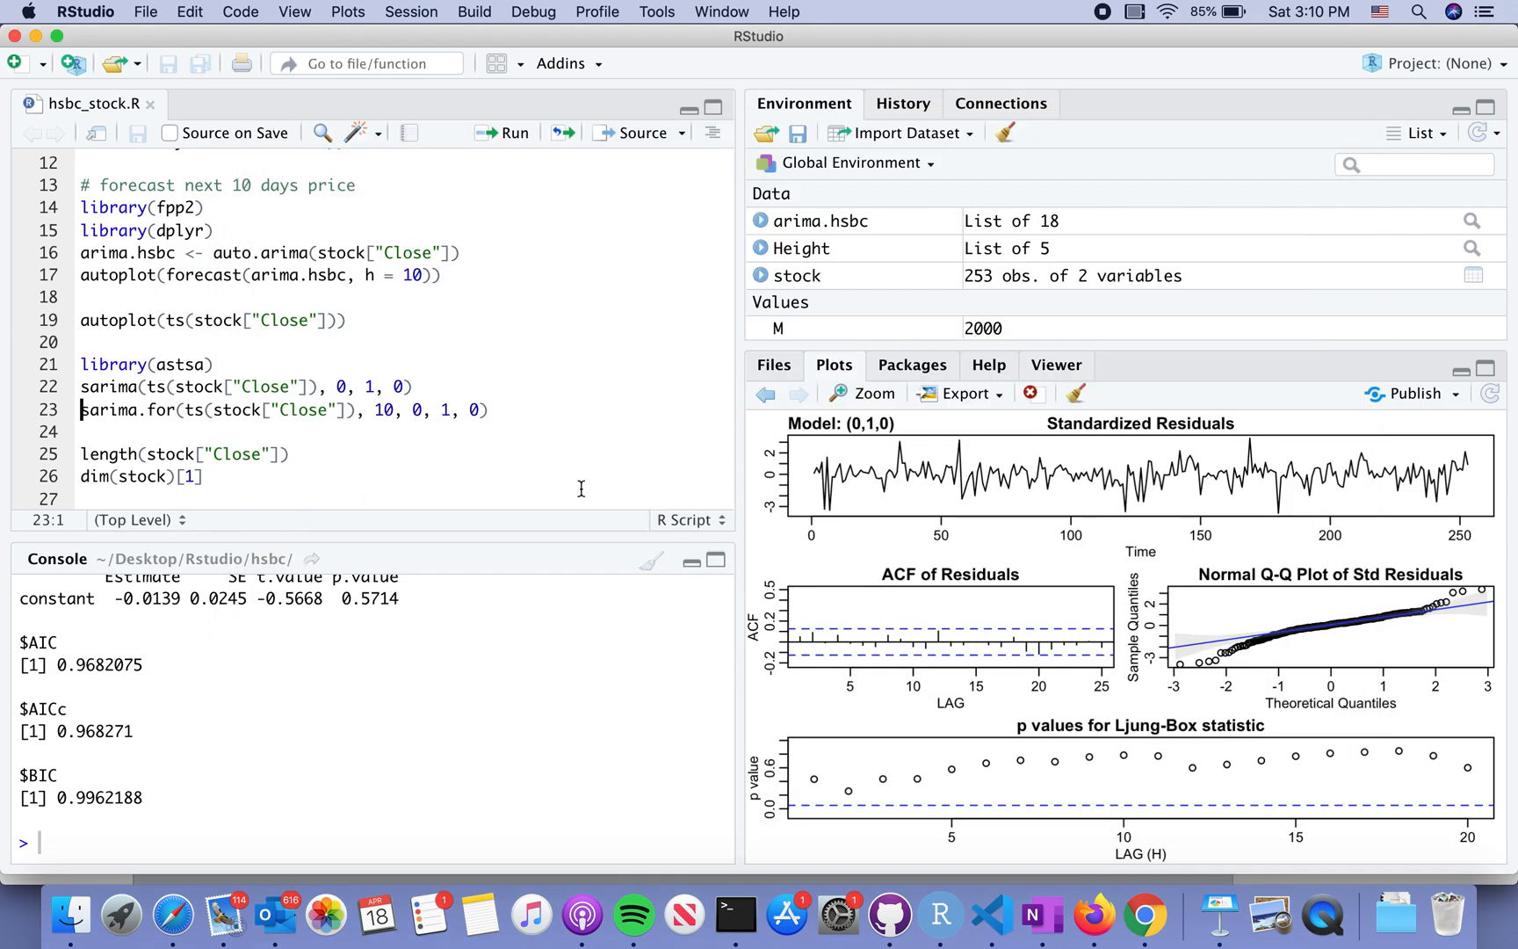
Run sarima.for to plot and print the next 10 predicted closing prices with standard errors
left_click(525, 409)
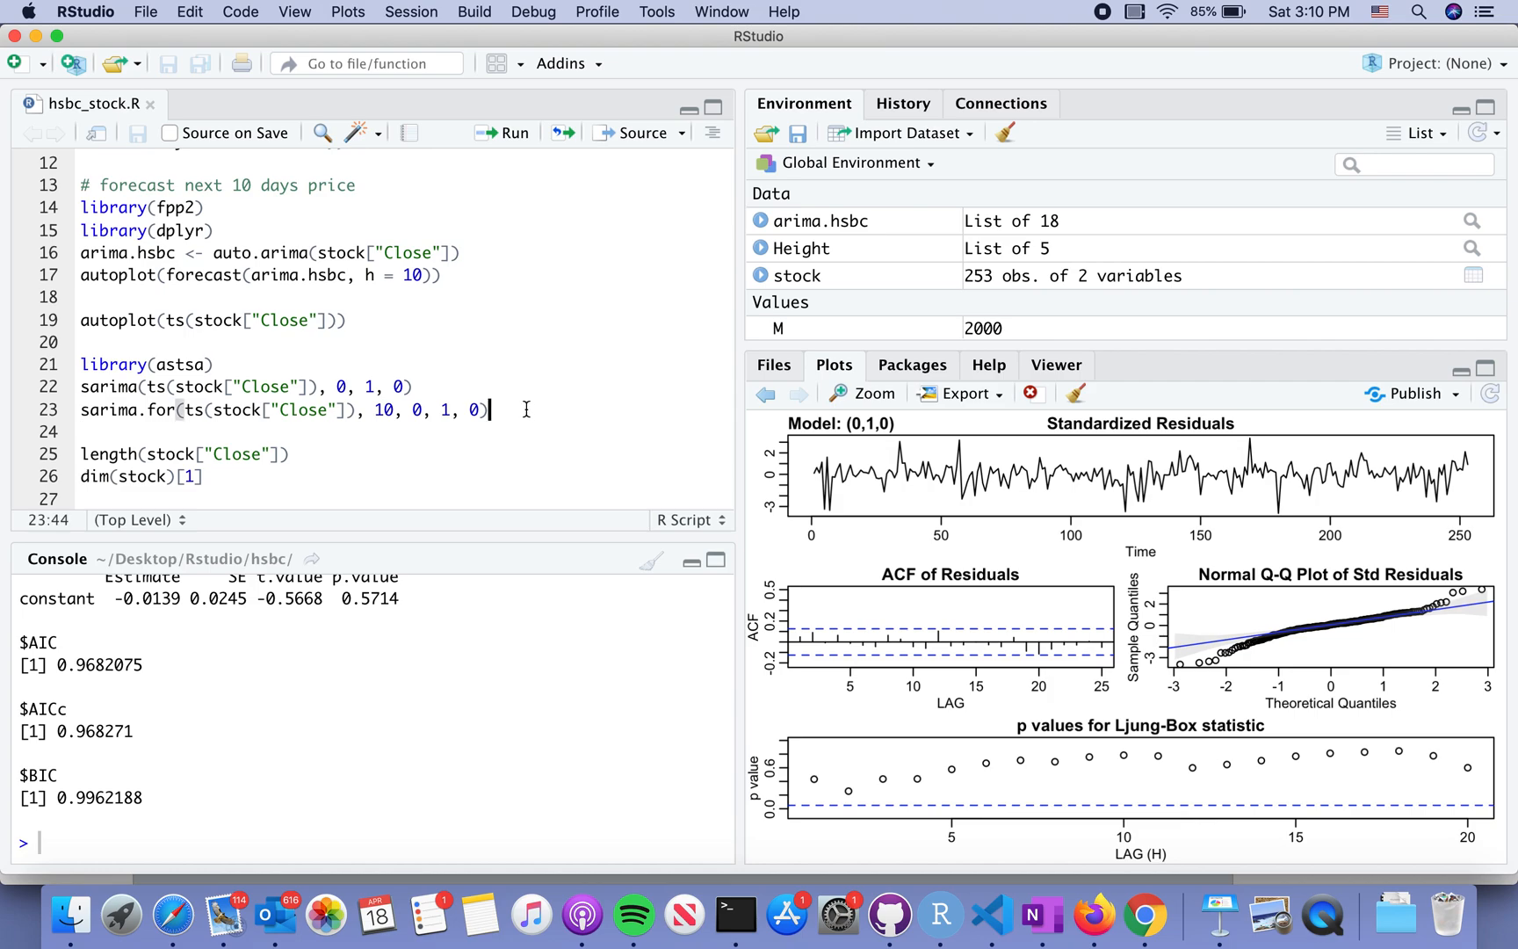
left_click(502, 133)
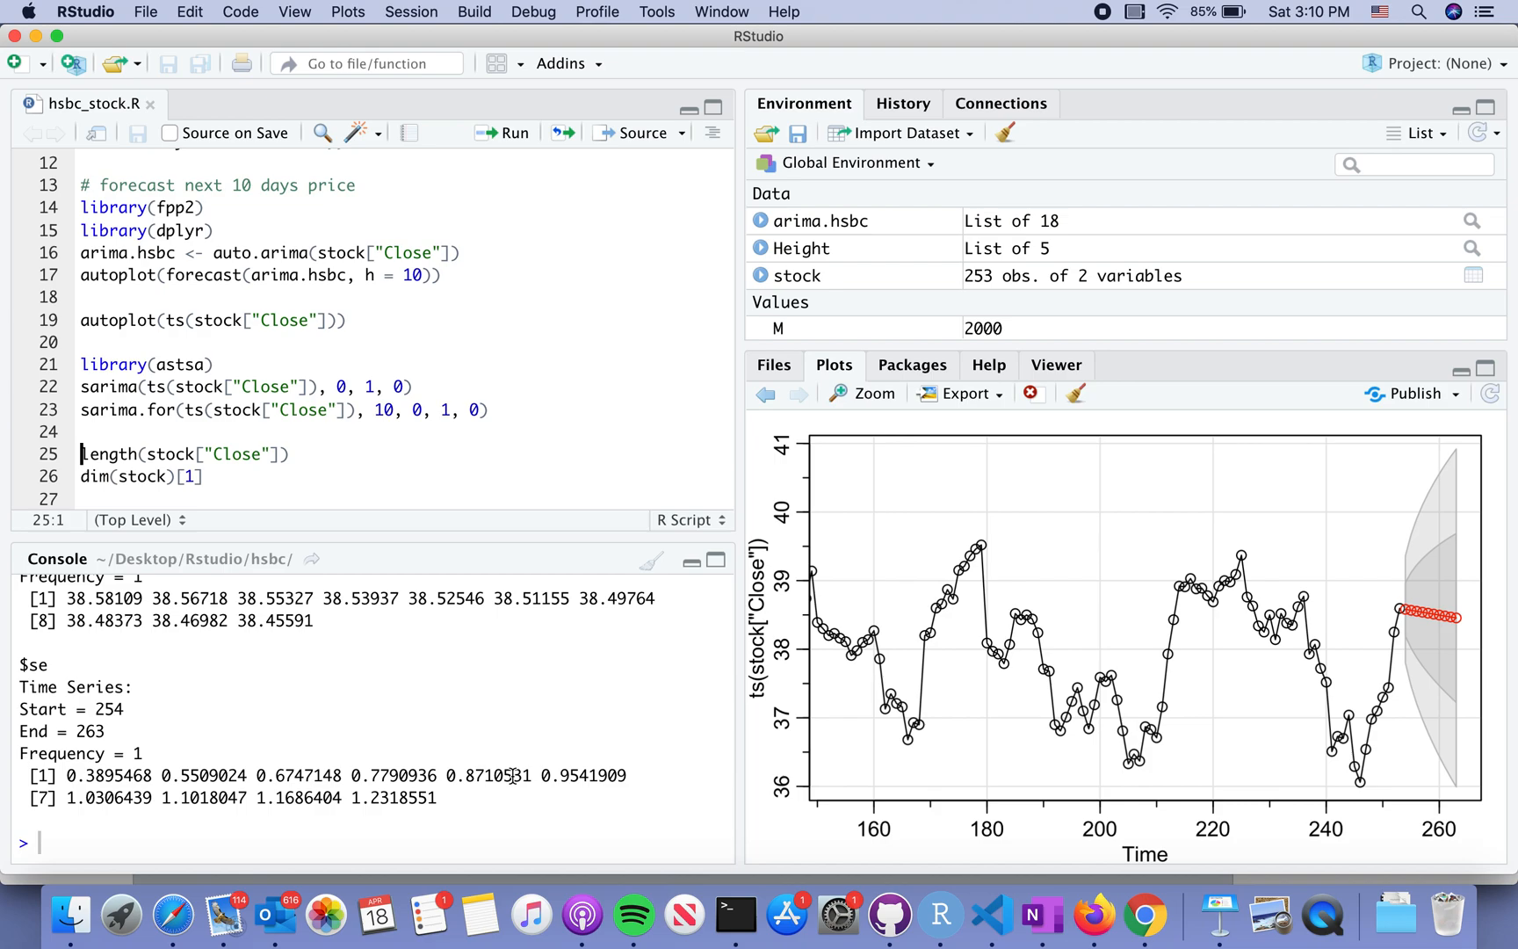
scroll(484, 704, "up", 1)
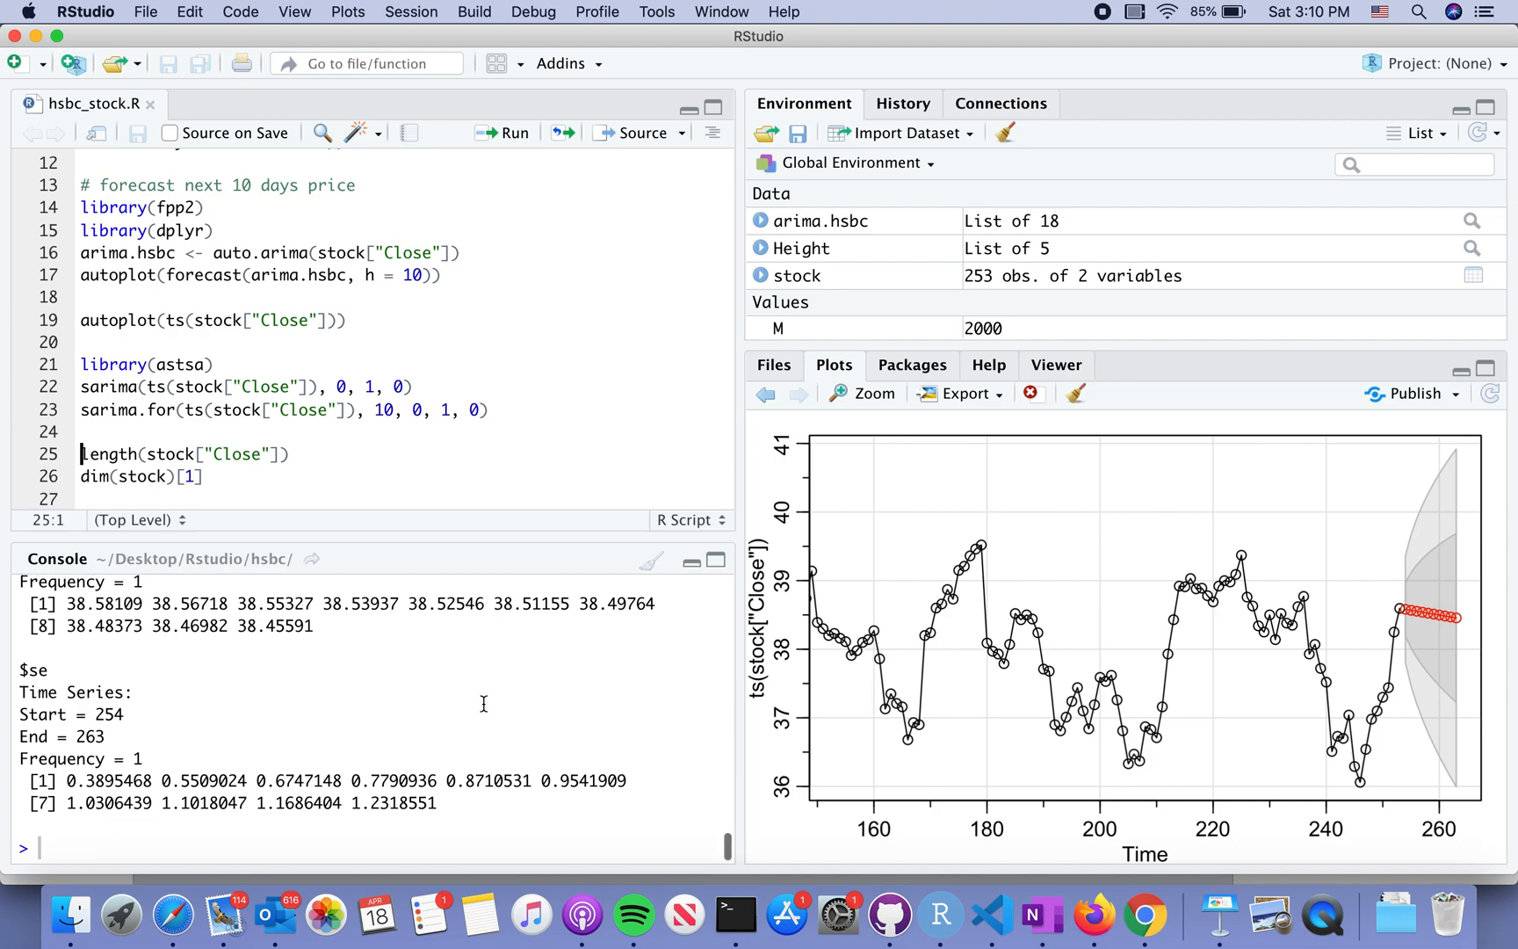
scroll(484, 705, "up", 3)
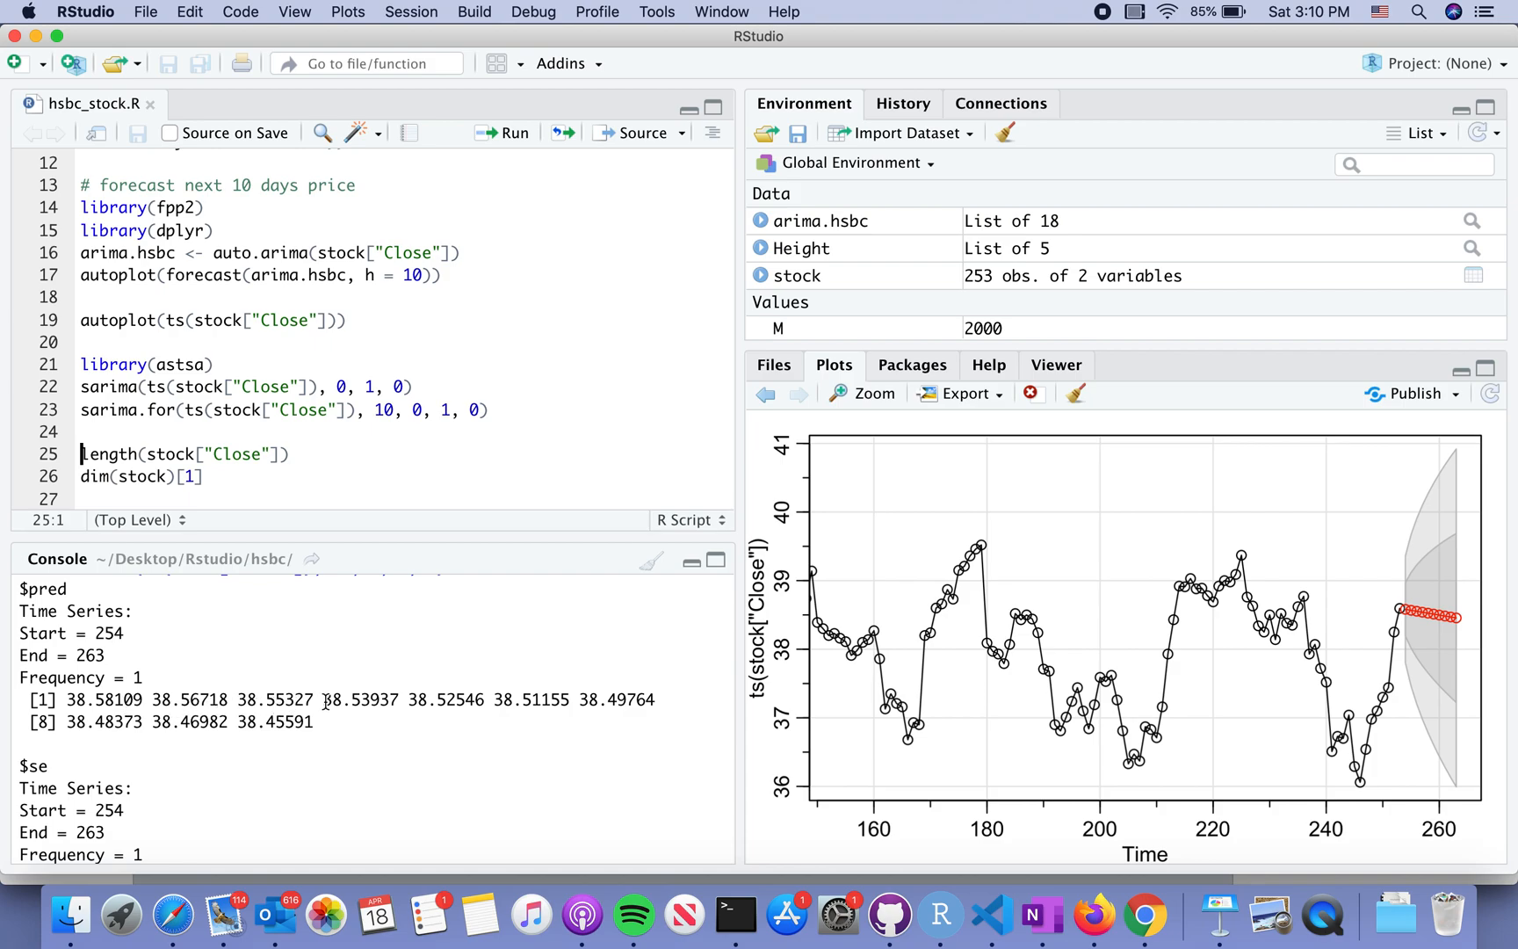
scroll(327, 700, "down", 3)
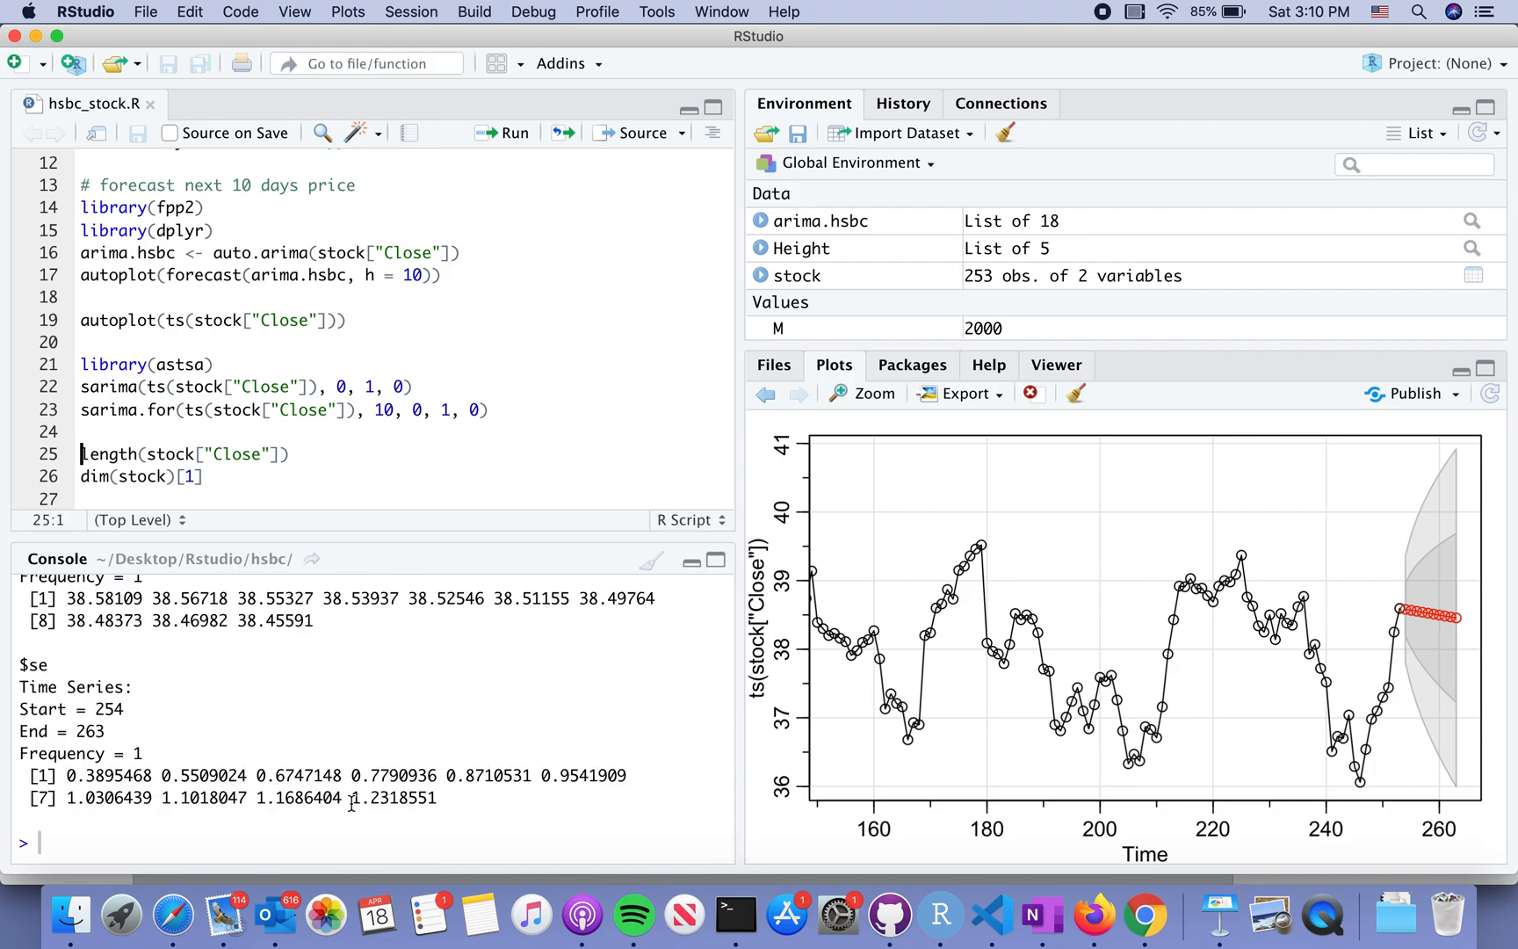
scroll(366, 720, "up", 3)
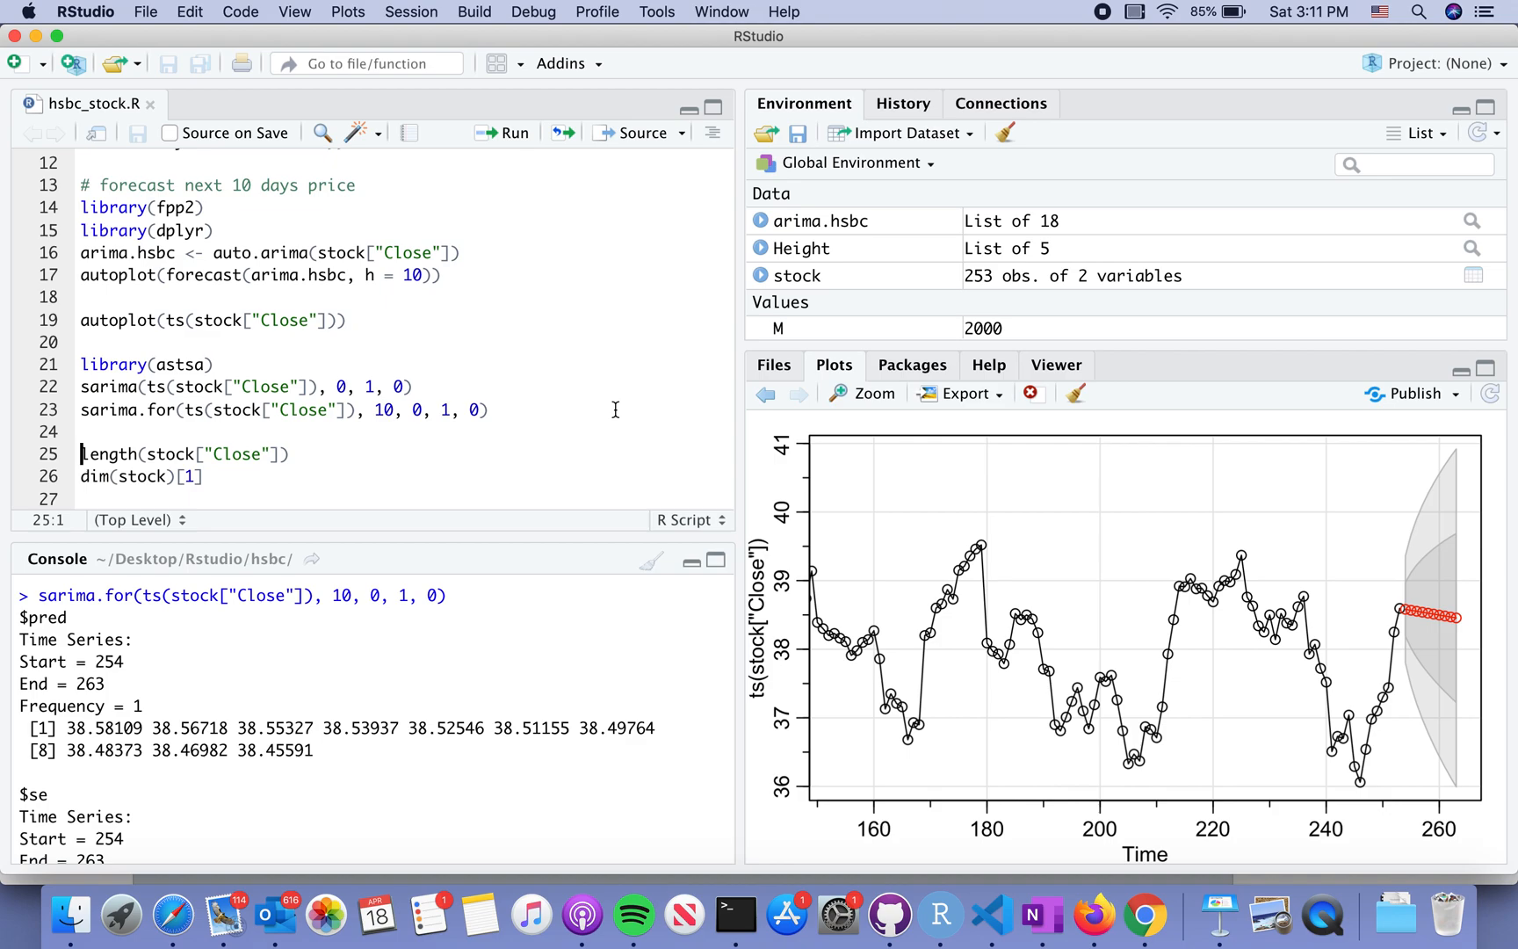
scroll(615, 409, "up", 5)
scroll(614, 410, "up", 5)
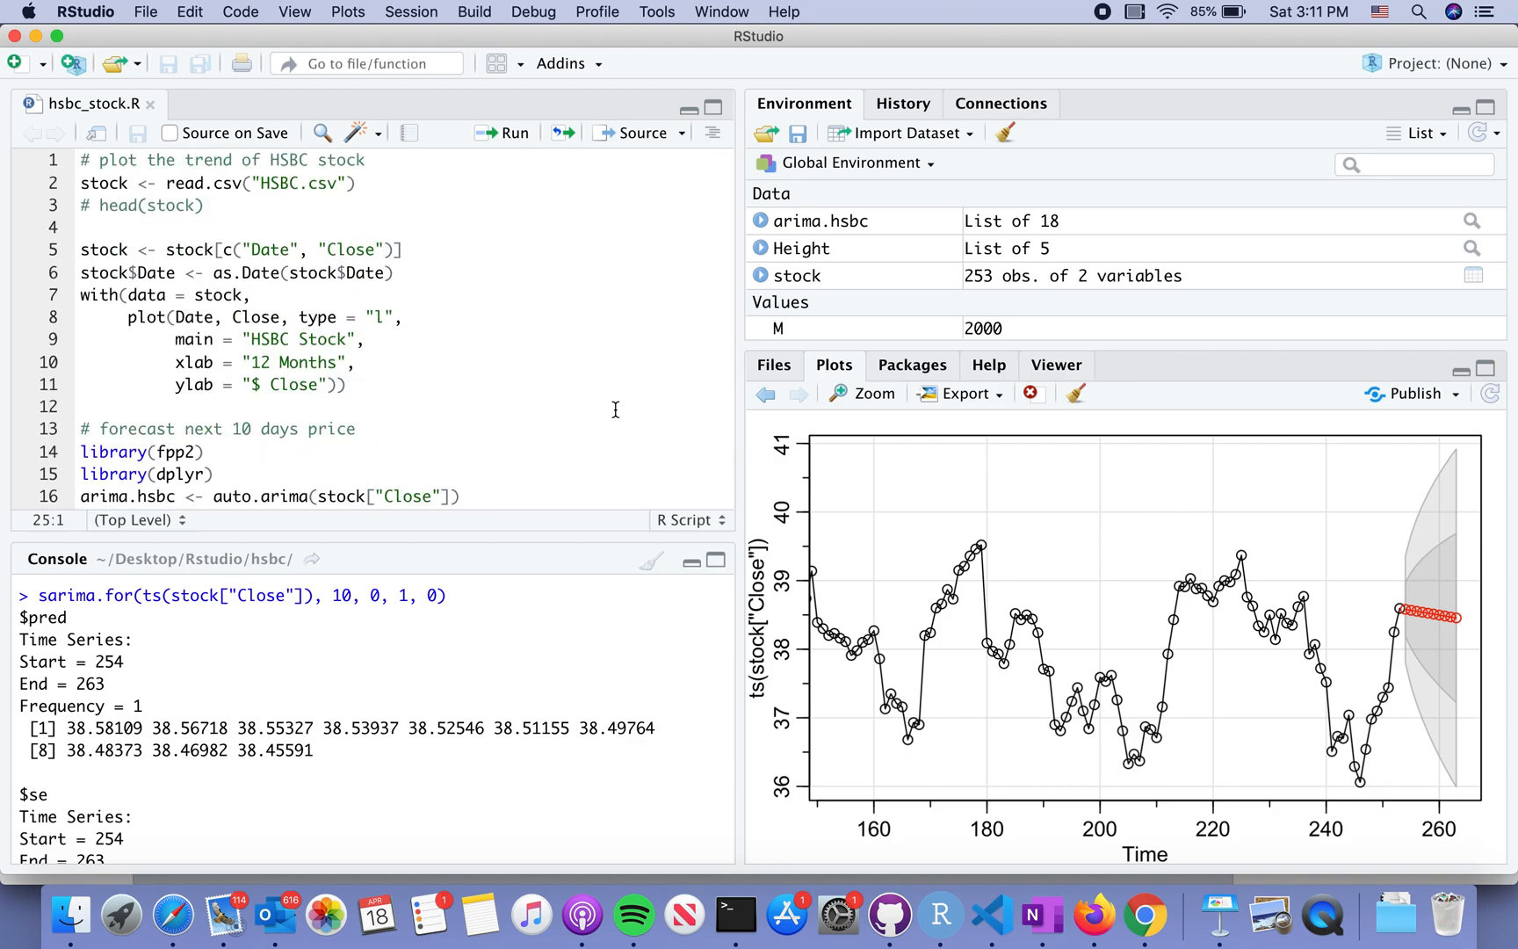